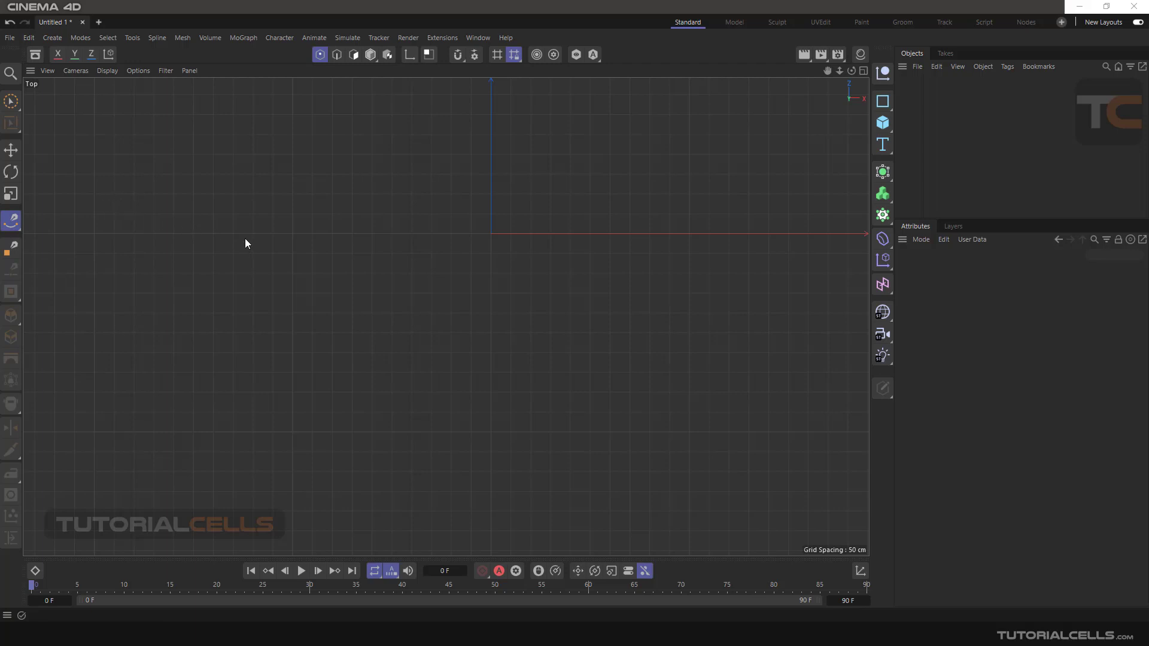
Draw a closed seven-point polygon around the origin in the top view using the Spline Pen with Linear type
left_click(11, 221)
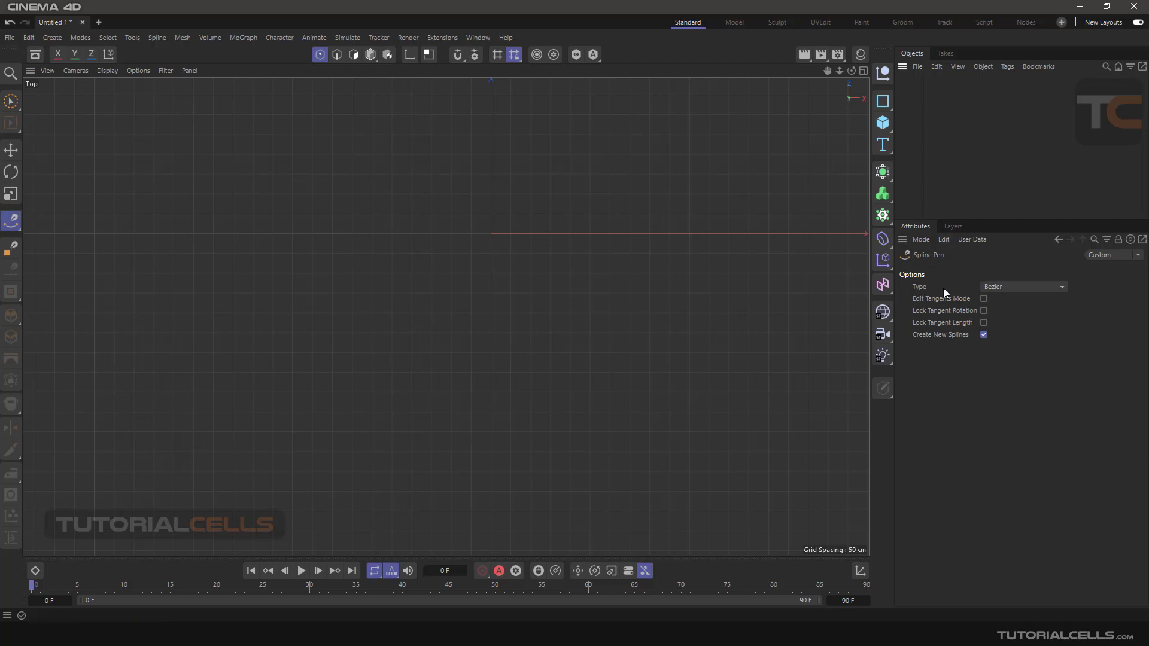
left_click(1008, 288)
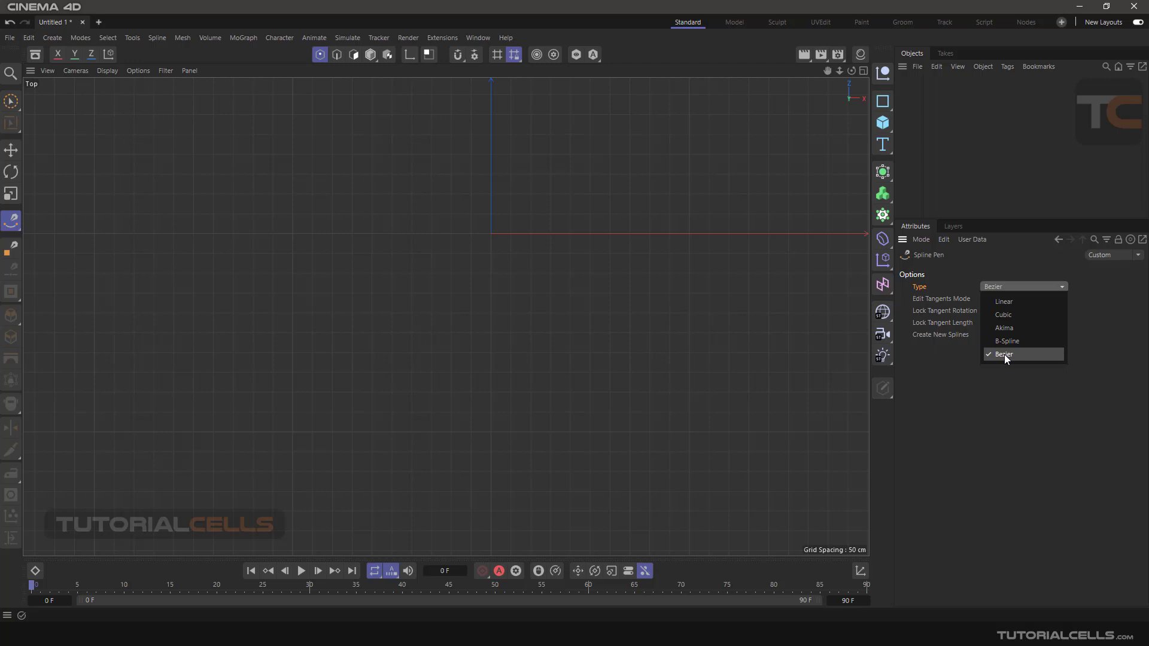
left_click(1006, 302)
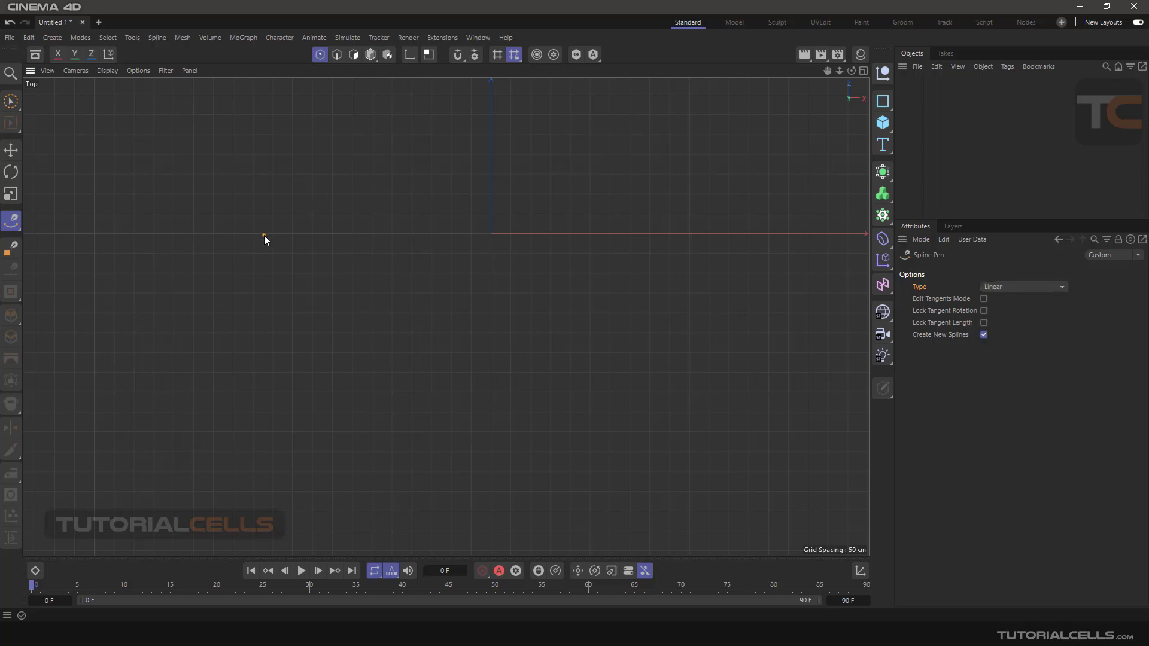
left_click(264, 235)
left_click(447, 172)
left_click(650, 216)
left_click(614, 357)
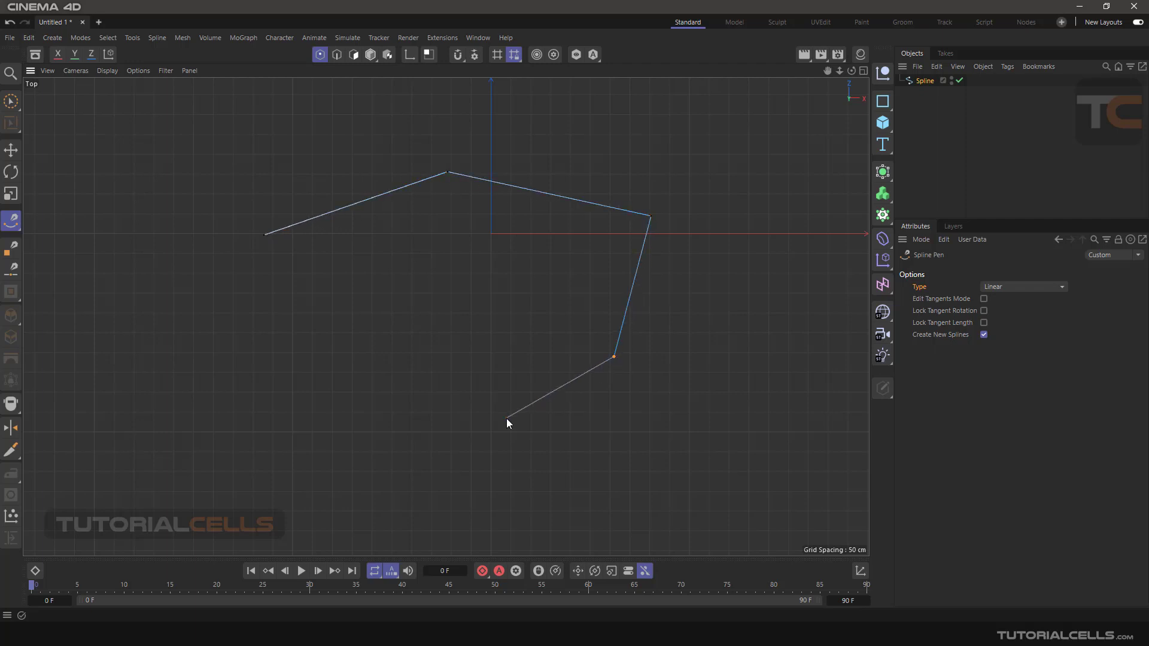
left_click(506, 417)
left_click(516, 331)
left_click(417, 326)
left_click(265, 235)
Set the Spline Pen type to Bezier and delete the linear polygon spline
left_click(1005, 288)
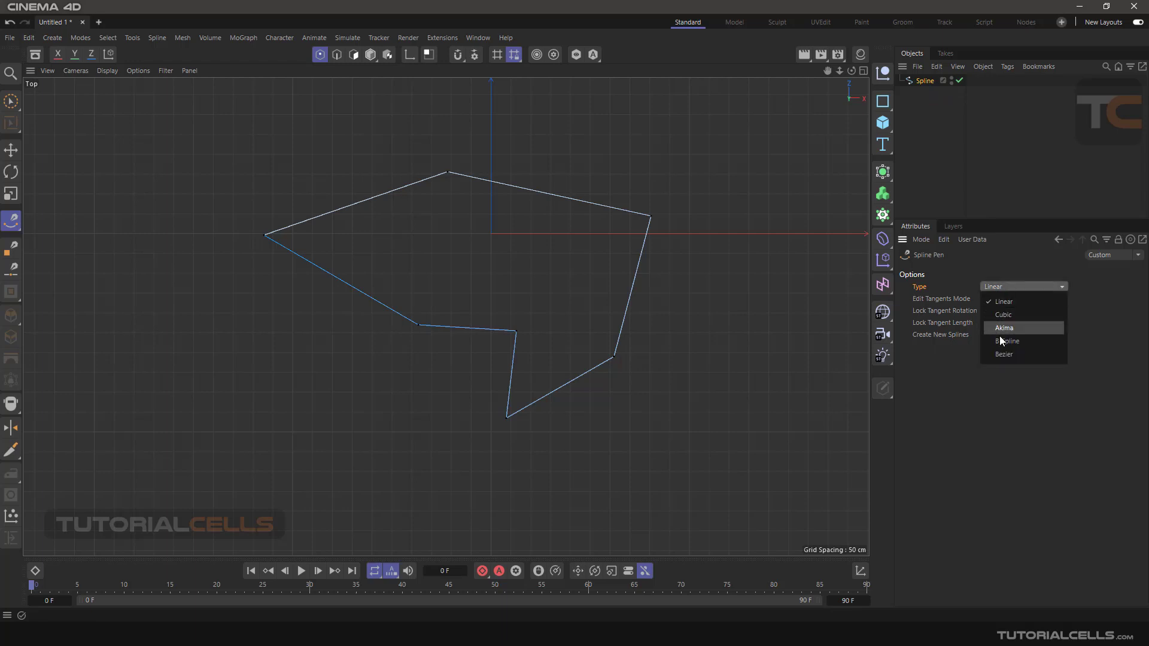
left_click(1004, 354)
scroll(697, 275, "down", 2)
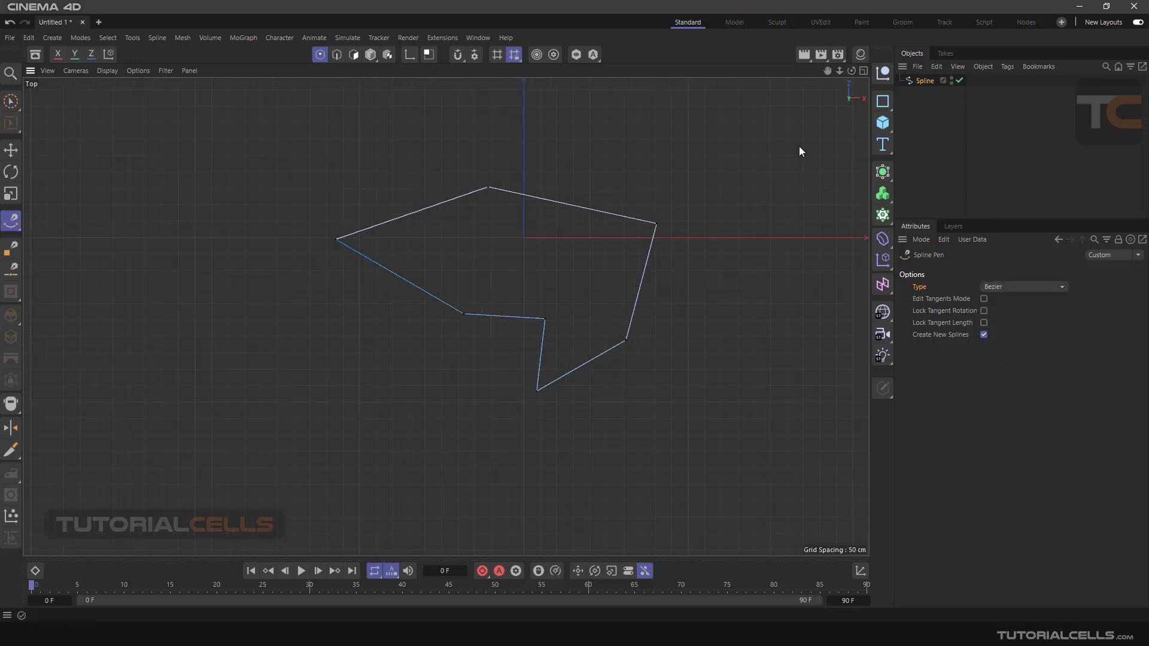
left_click(371, 55)
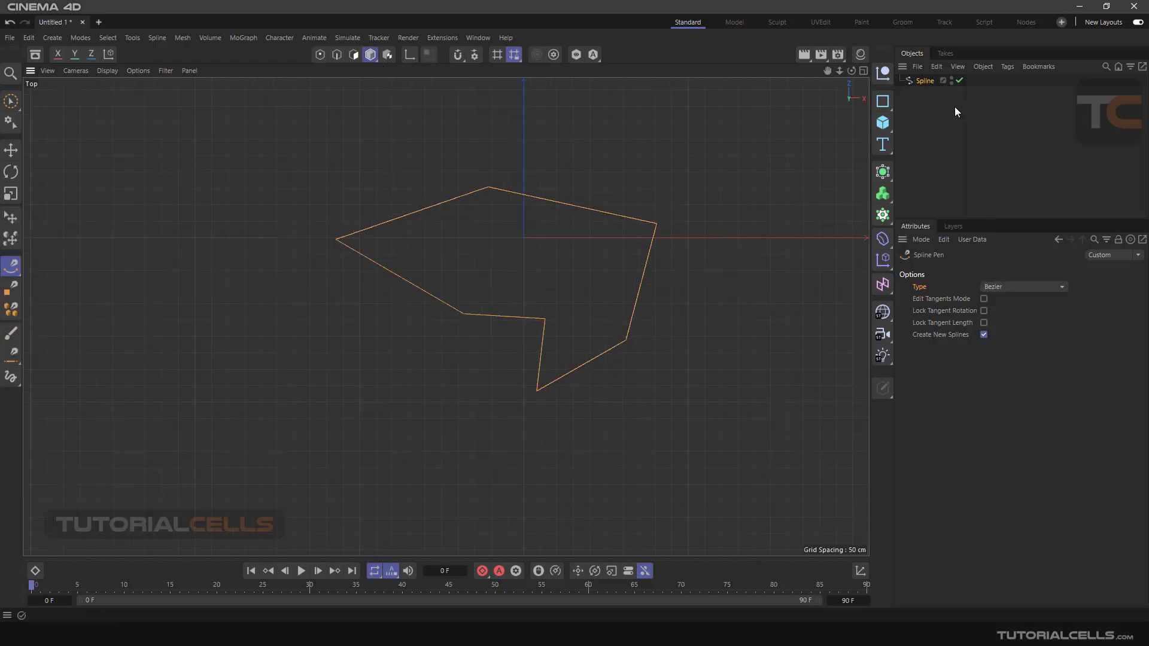
key("Delete")
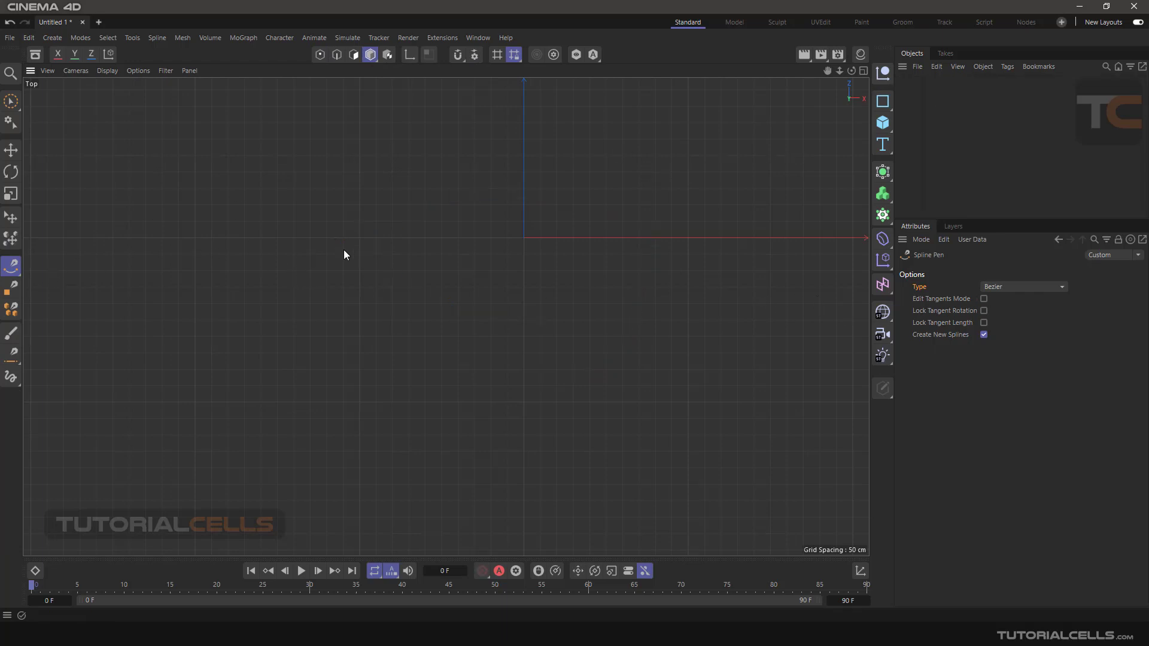
Start a new Bezier spline with straight segments running from the left over the top and down the right side of the origin
left_click(1018, 288)
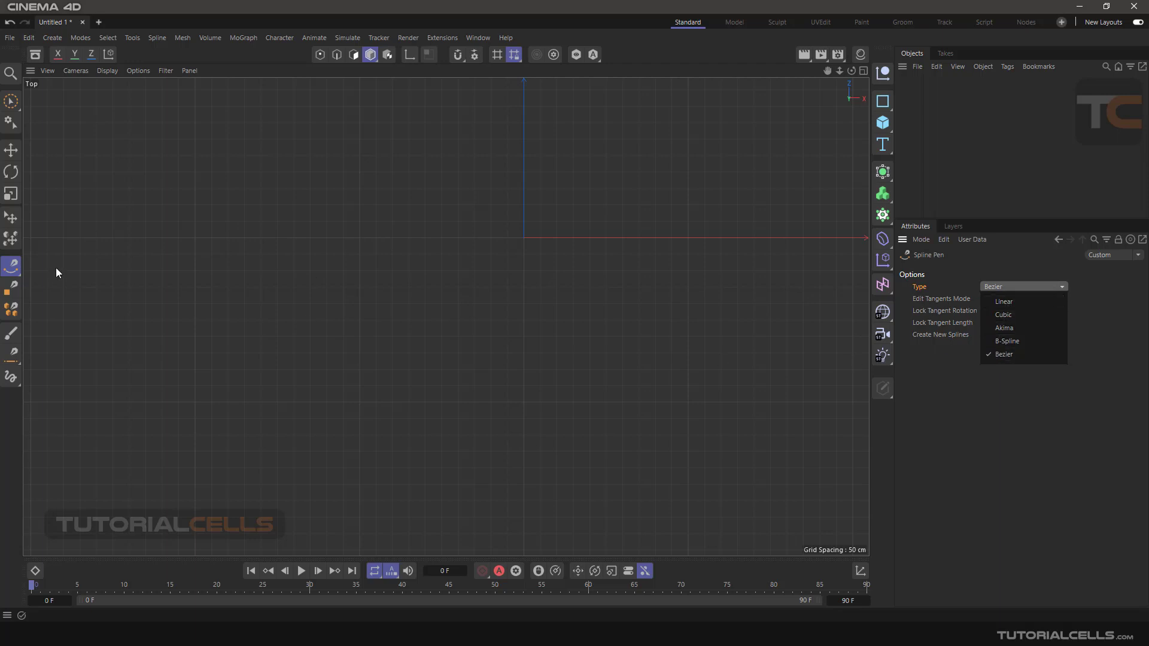
left_click(223, 267)
left_click(262, 251)
left_click(441, 171)
left_click(631, 231)
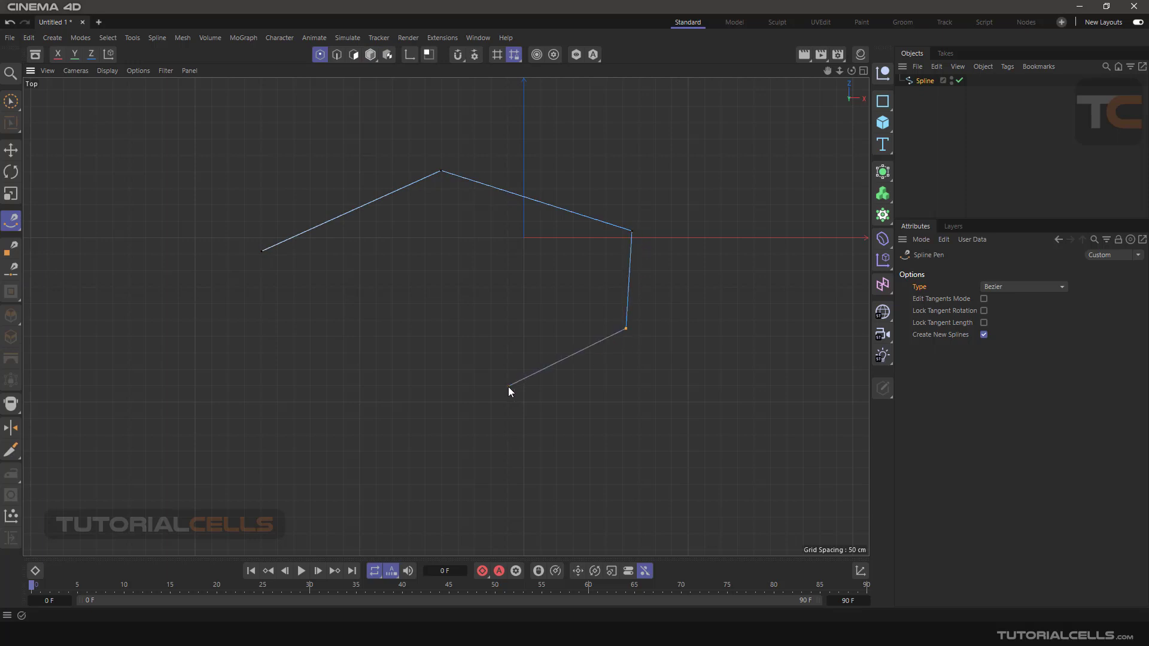
Continue the spline leftward below the origin with three smooth points, pulling out tangents to form a wavy lower edge
left_click_drag(508, 387, 472, 327)
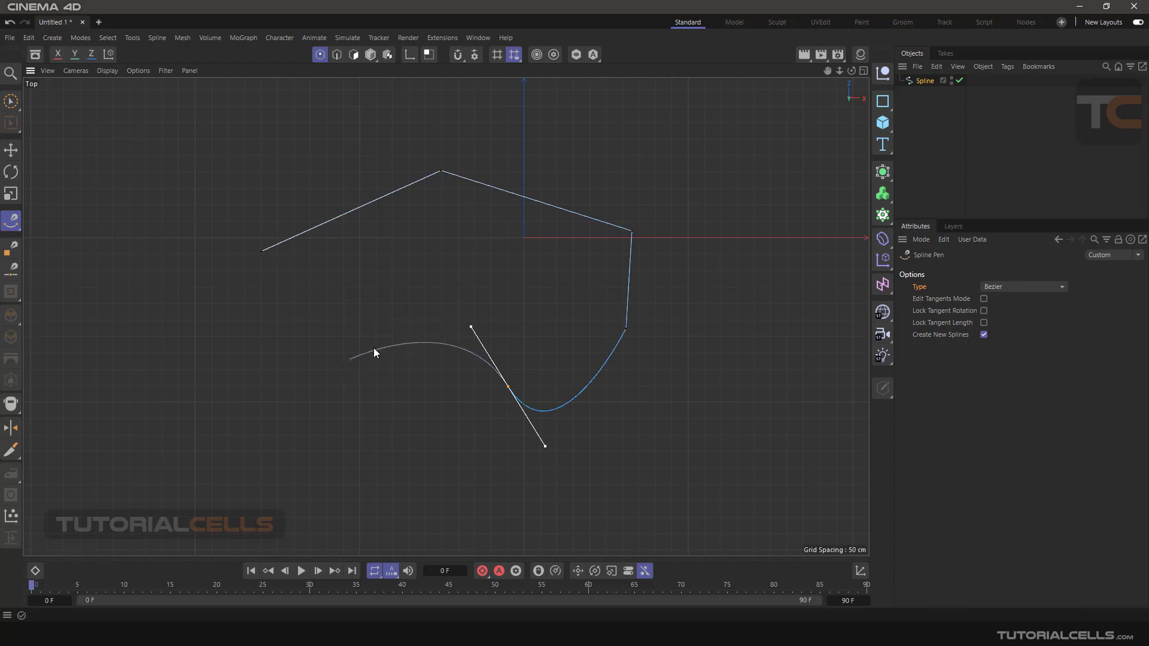
left_click_drag(352, 355, 340, 395)
left_click_drag(238, 441, 233, 360)
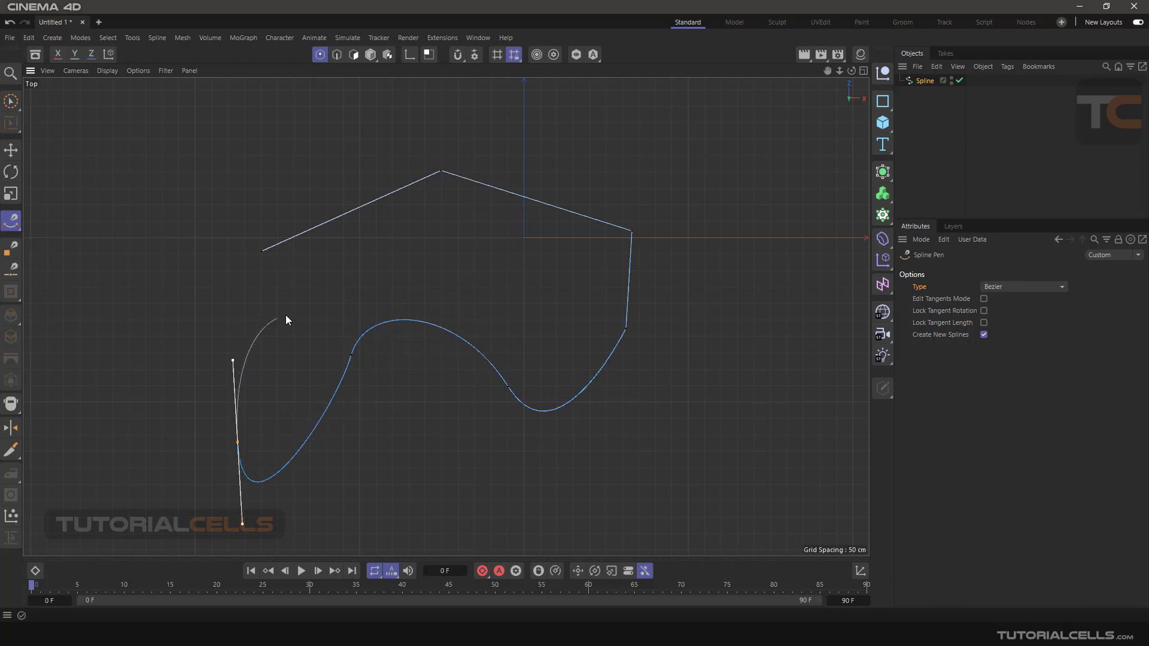
Add four corner points with straight segments on the left side and close the spline at its starting point
left_click_drag(297, 314, 182, 309)
left_click(180, 309)
left_click(205, 257)
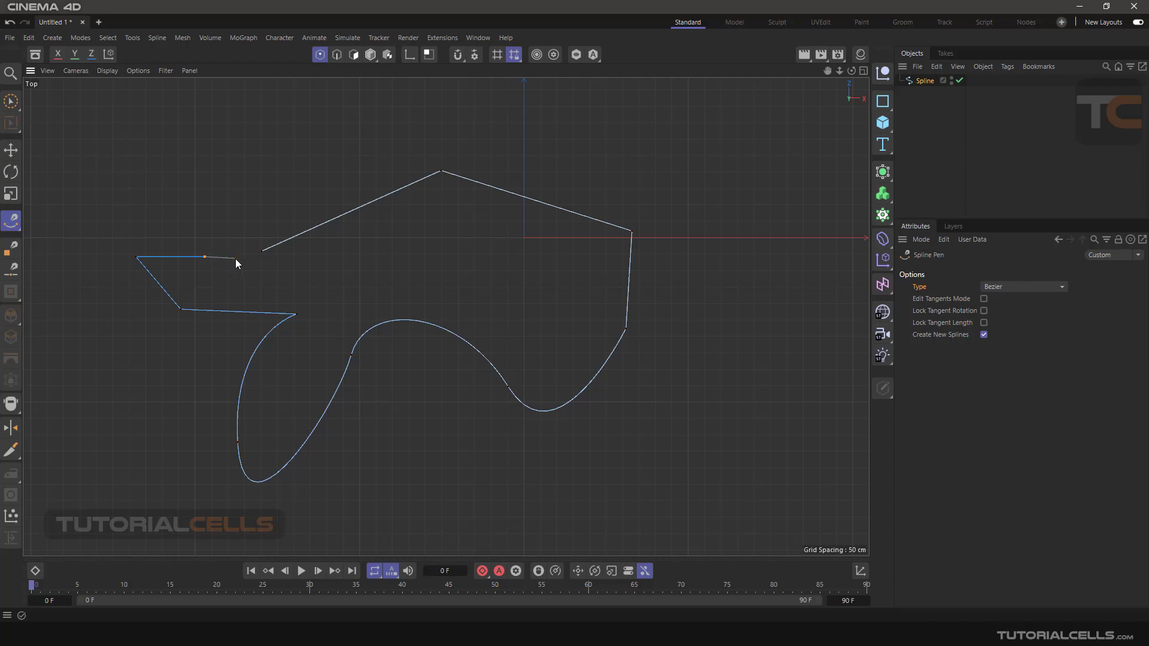
left_click(210, 209)
left_click(279, 170)
left_click(253, 186, "ctrl")
left_click_drag(238, 254, 233, 209)
key("ctrl+z")
Reshape the closed spline by moving its four upper and right corner points and two smooth points on the wavy lower edge
left_click_drag(263, 250, 247, 181)
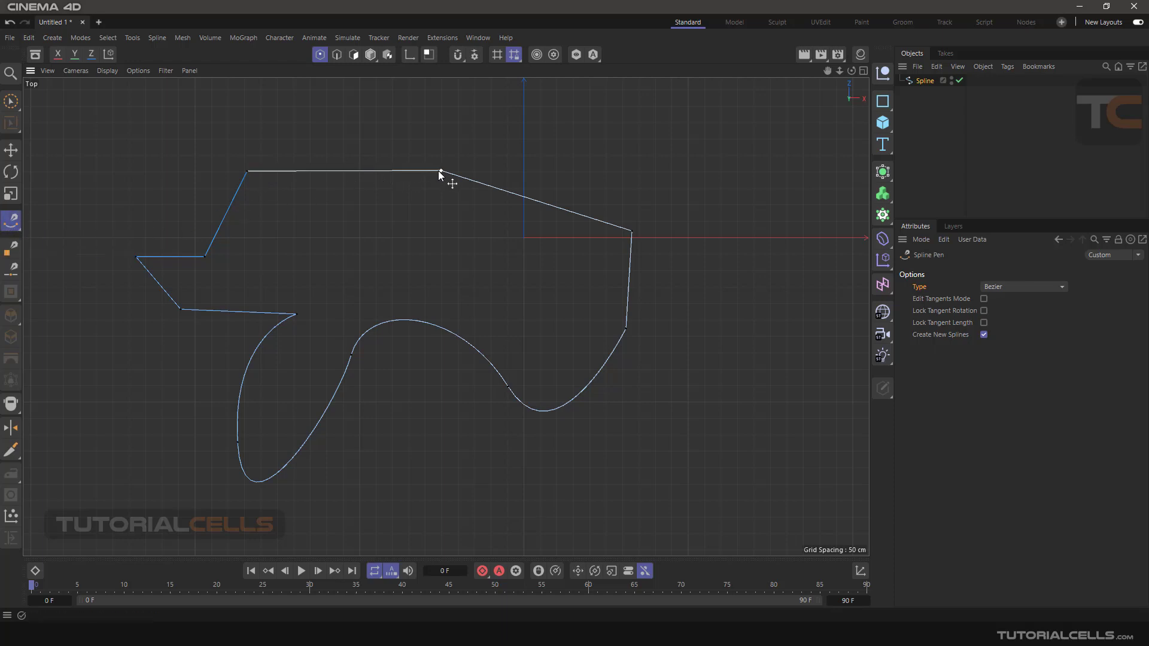
left_click_drag(440, 172, 464, 141)
left_click_drag(632, 231, 645, 225)
left_click_drag(626, 329, 675, 328)
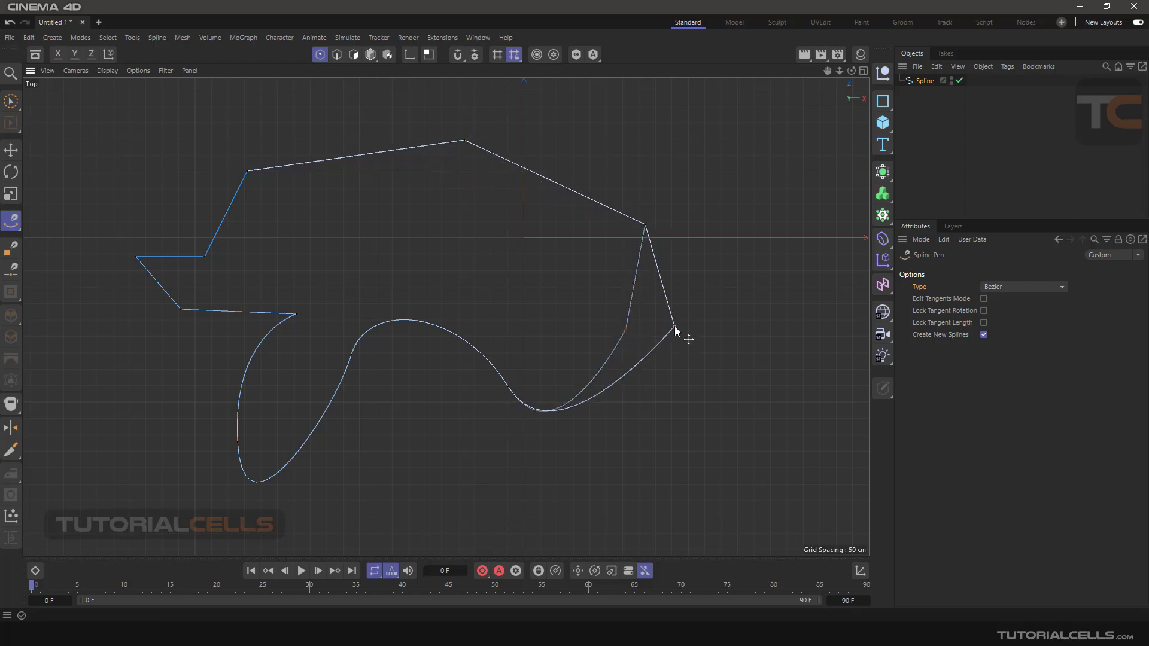
left_click_drag(512, 390, 520, 360)
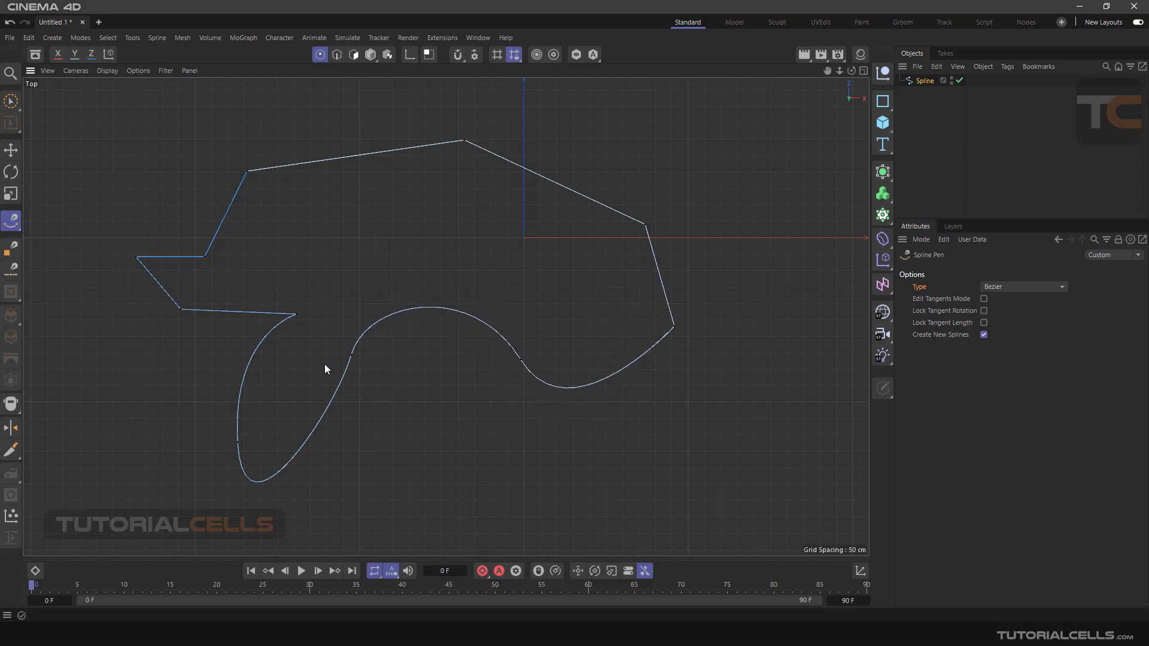
left_click_drag(354, 355, 371, 375)
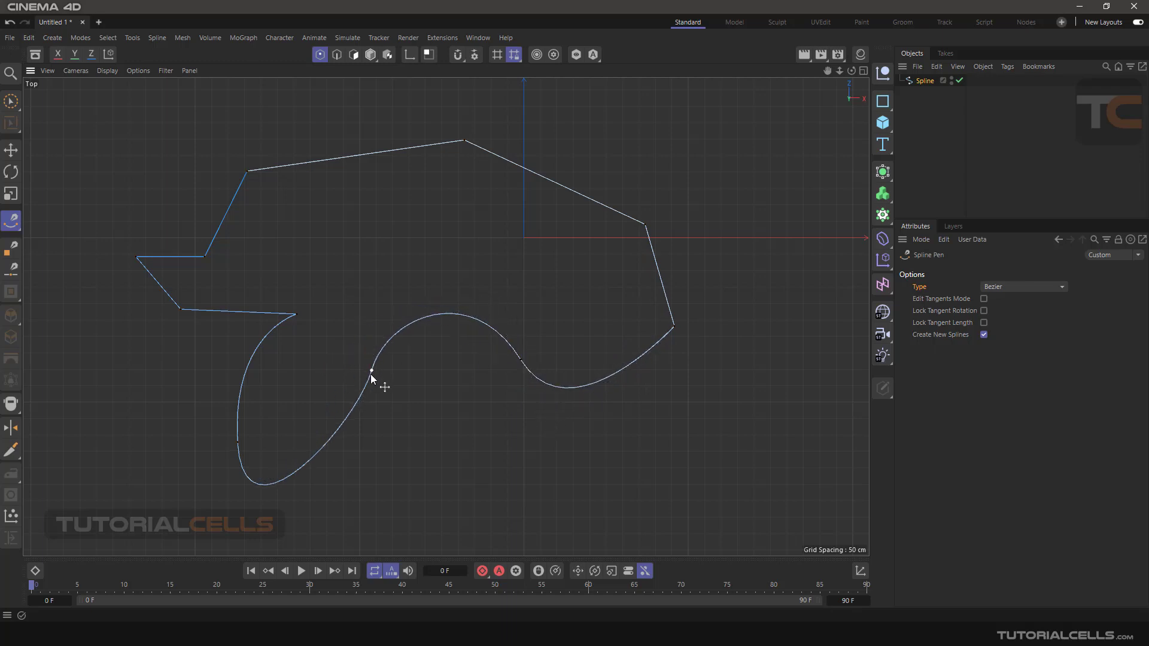
Break the tangent of the lower edge's right smooth point, swinging only its left handle downward to form a cusp
left_click(520, 360)
left_click_drag(482, 297, 453, 413)
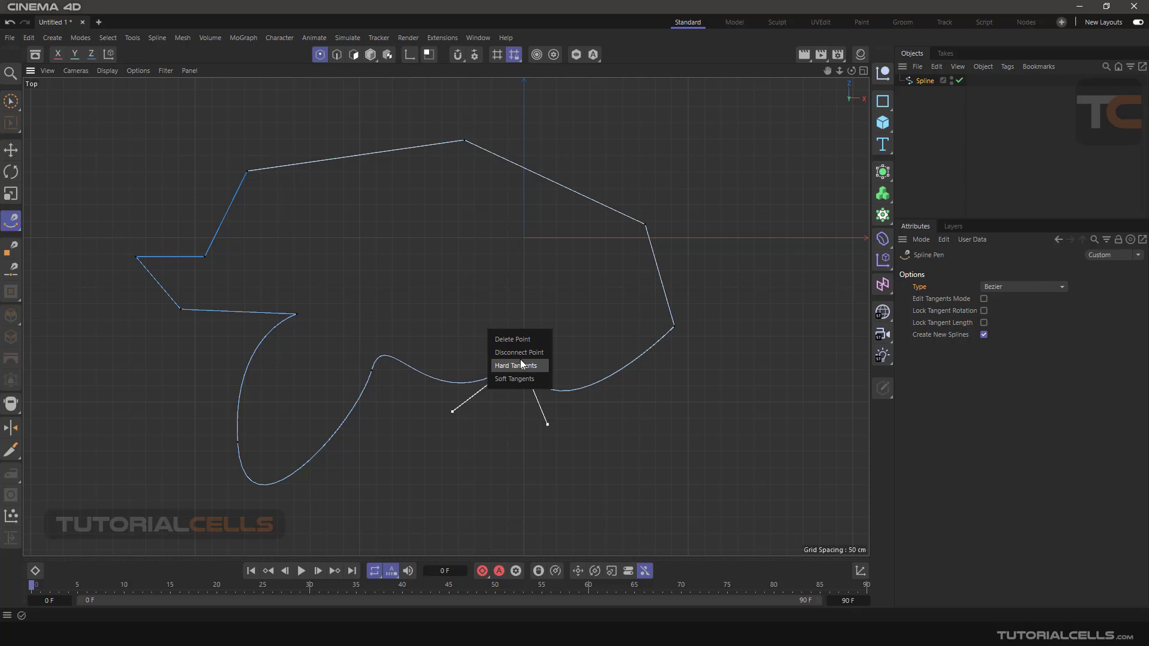
left_click(520, 365)
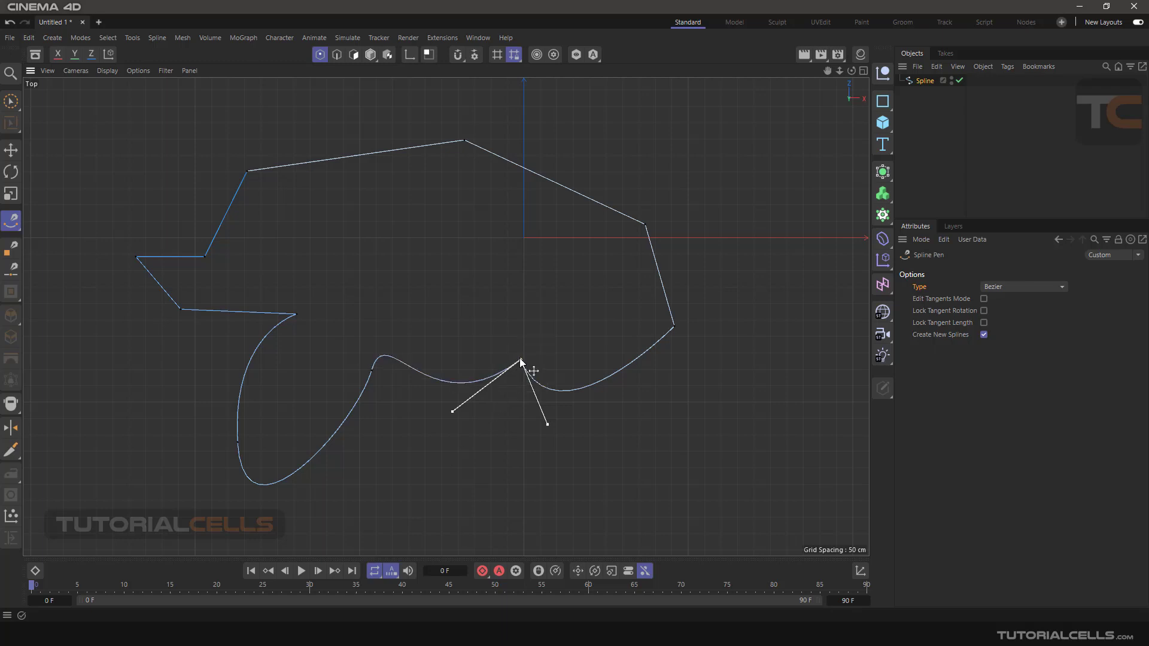
Delete the cusp point on the lower edge and undo the deletion
right_click(520, 360)
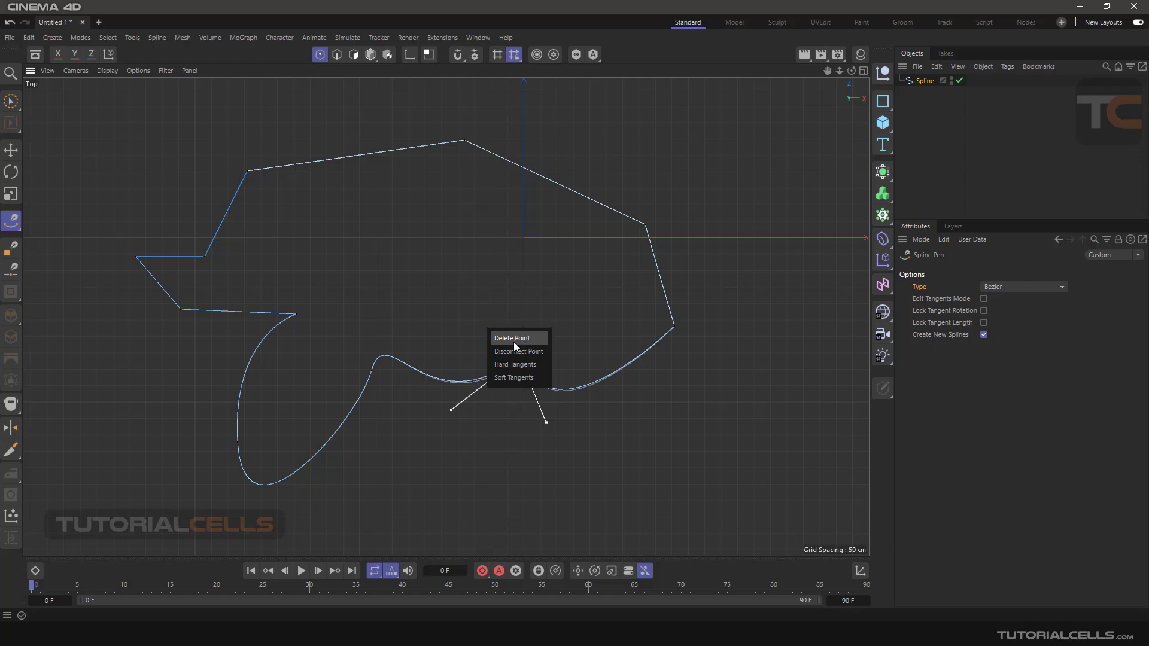
left_click(513, 339)
key("ctrl+z")
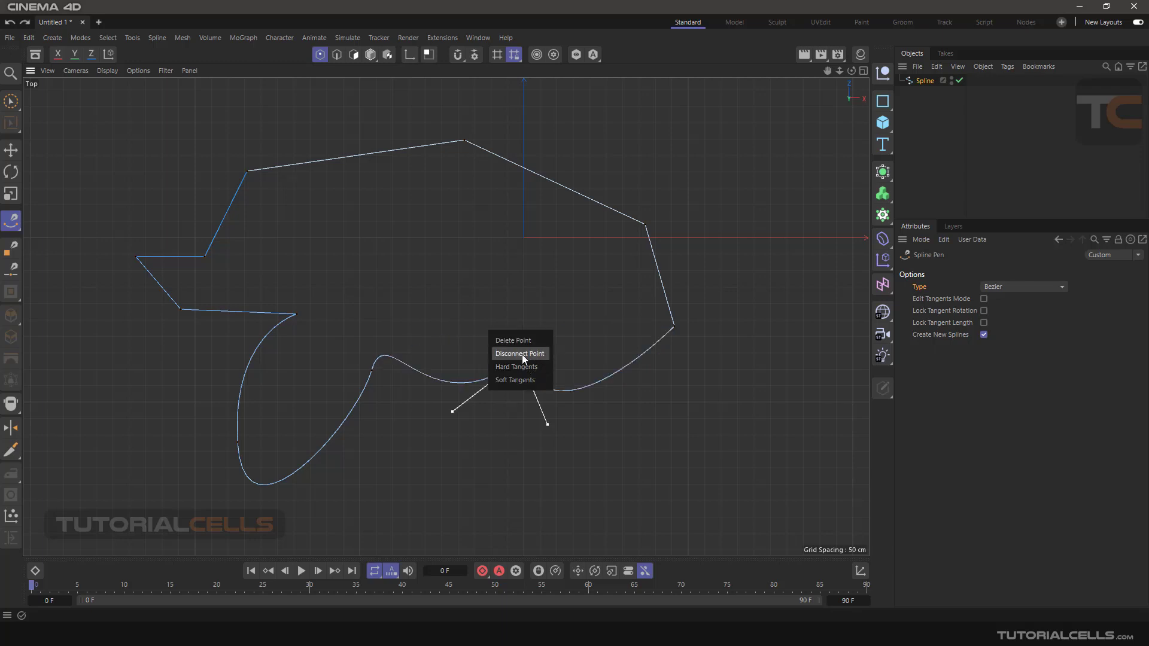
Disconnect the upper-right corner point and move the separated points apart to build a stepped corner
left_click(645, 232)
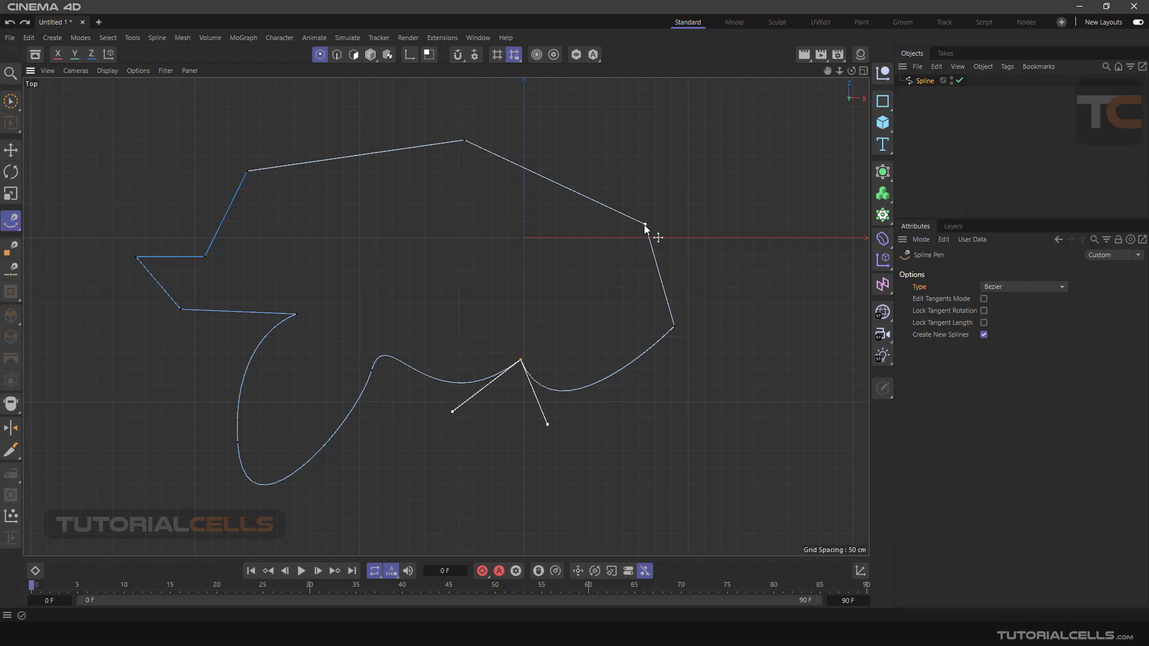
left_click(645, 220)
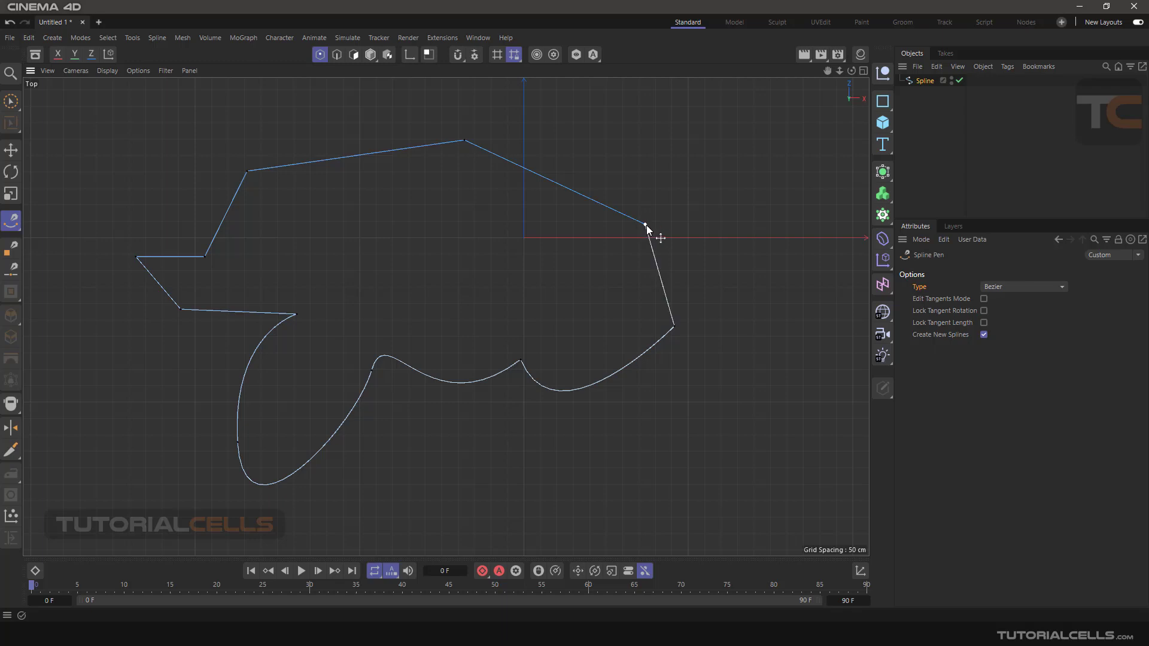
left_click_drag(641, 222, 704, 246)
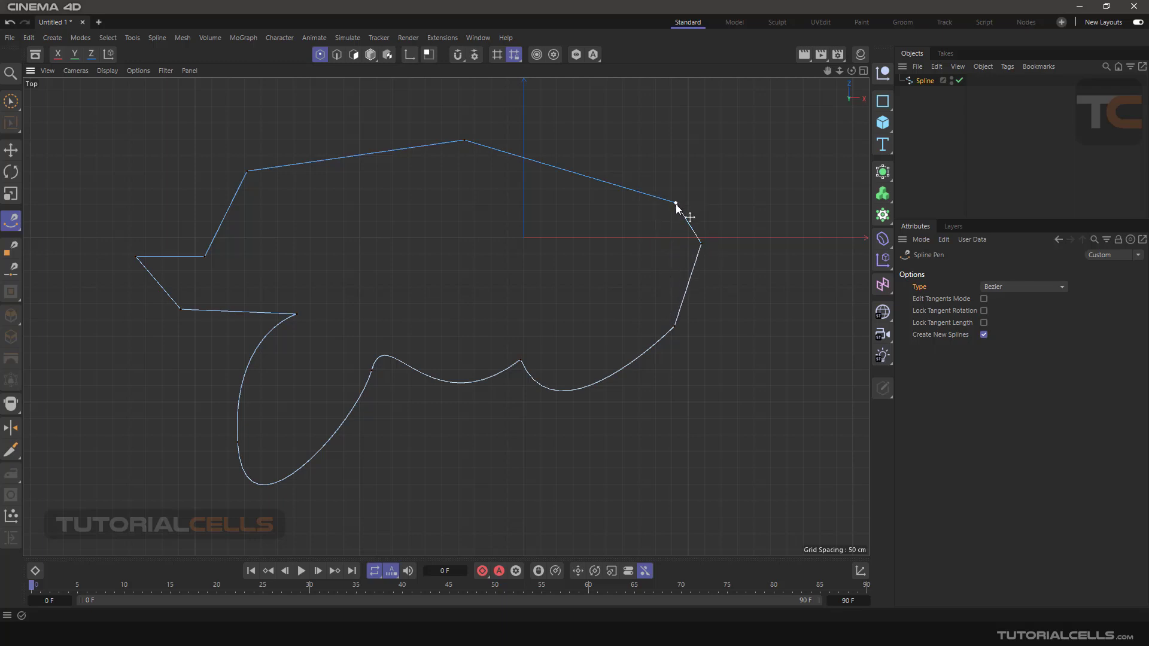
left_click_drag(675, 202, 634, 167)
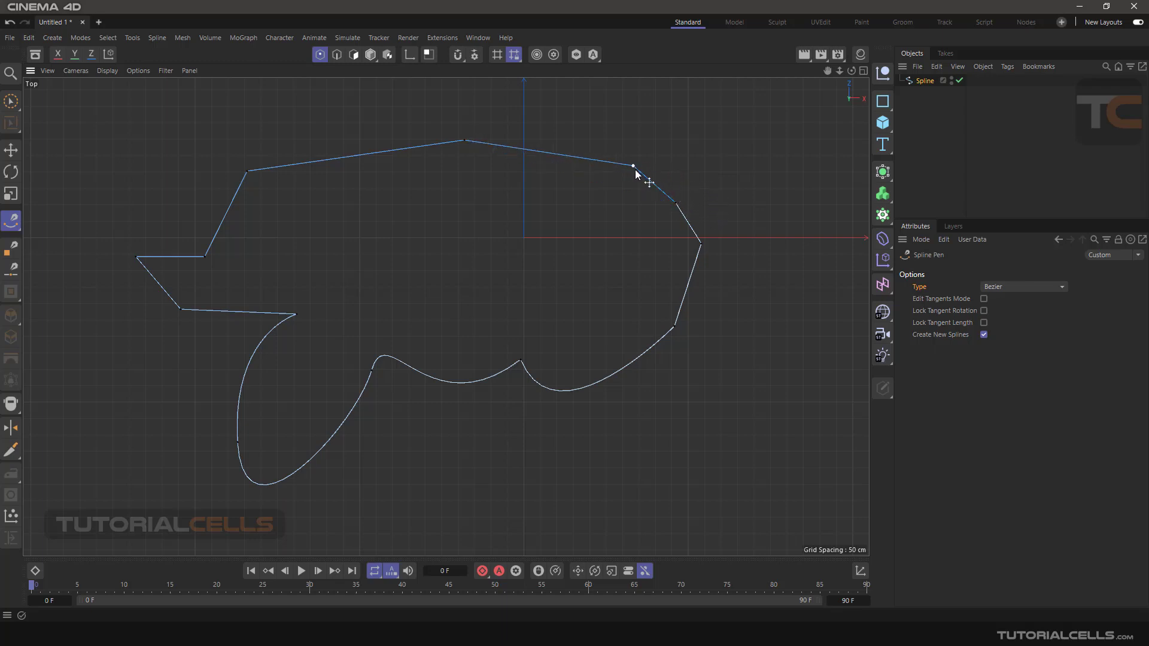
Delete the whole outline of the spline and undo the deletion
right_click(661, 191)
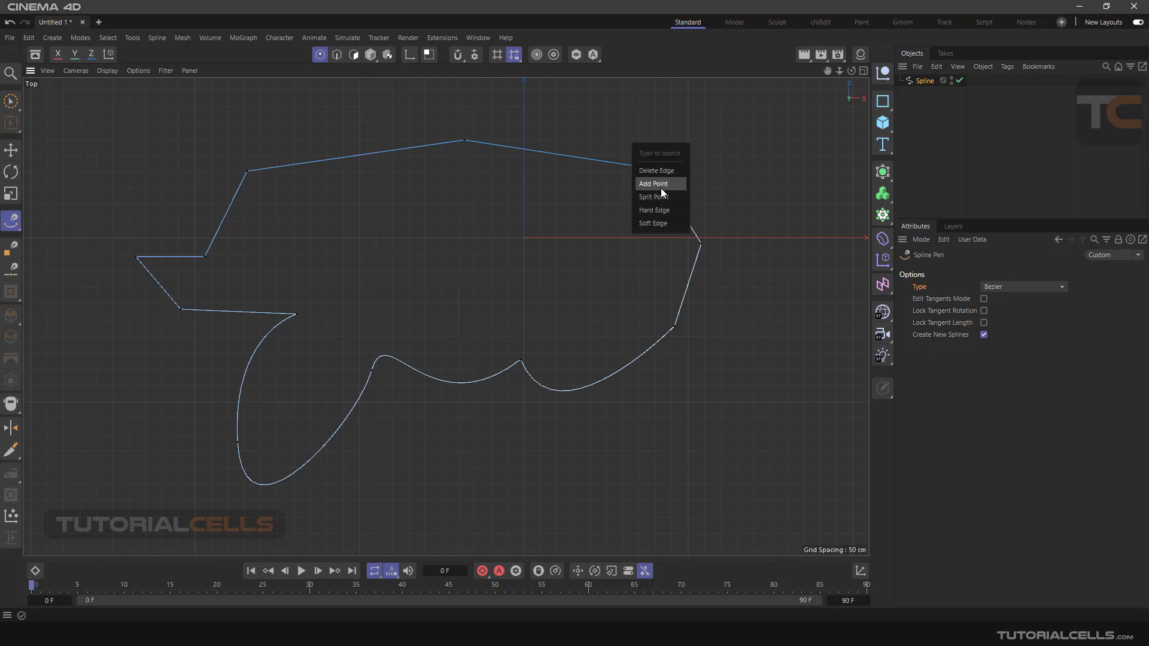
left_click(658, 182)
key("ctrl+a")
key("Delete")
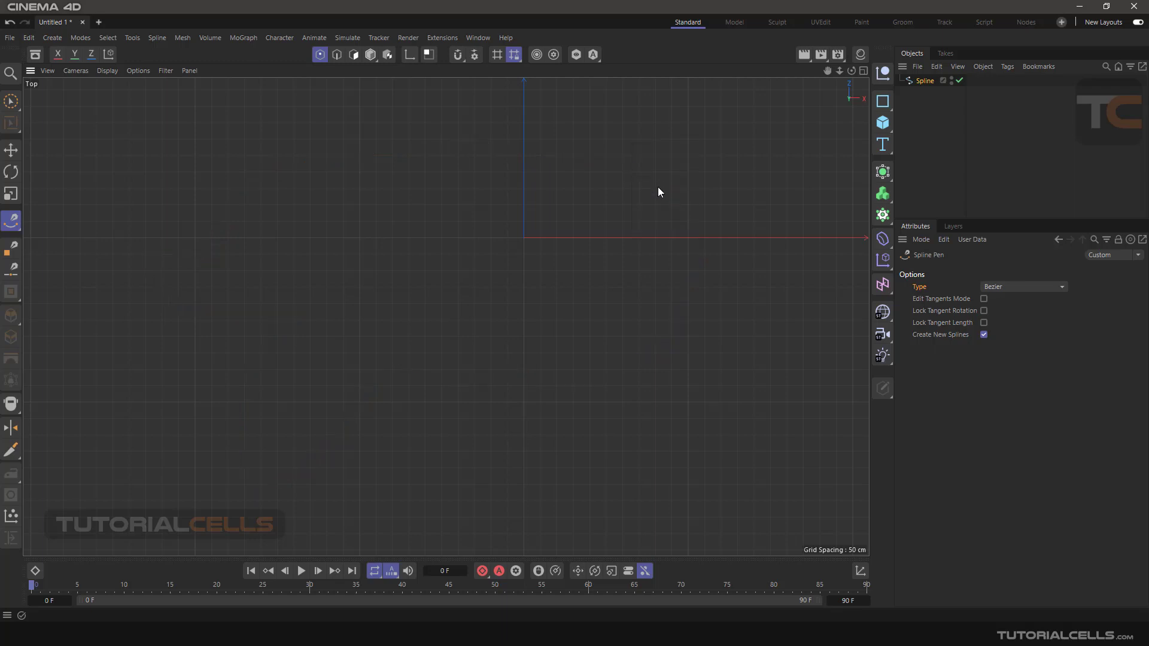
key("ctrl+z")
Select the spline's short upper-right edge and reselect the spline object to show its properties
right_click(655, 185)
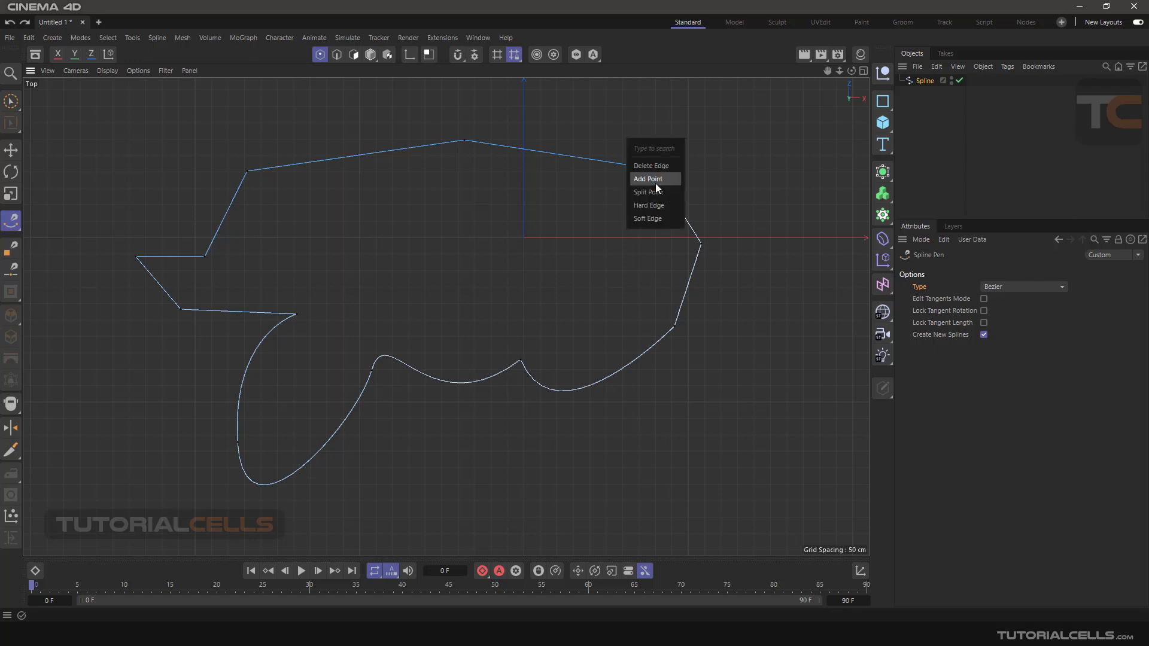
left_click(664, 171)
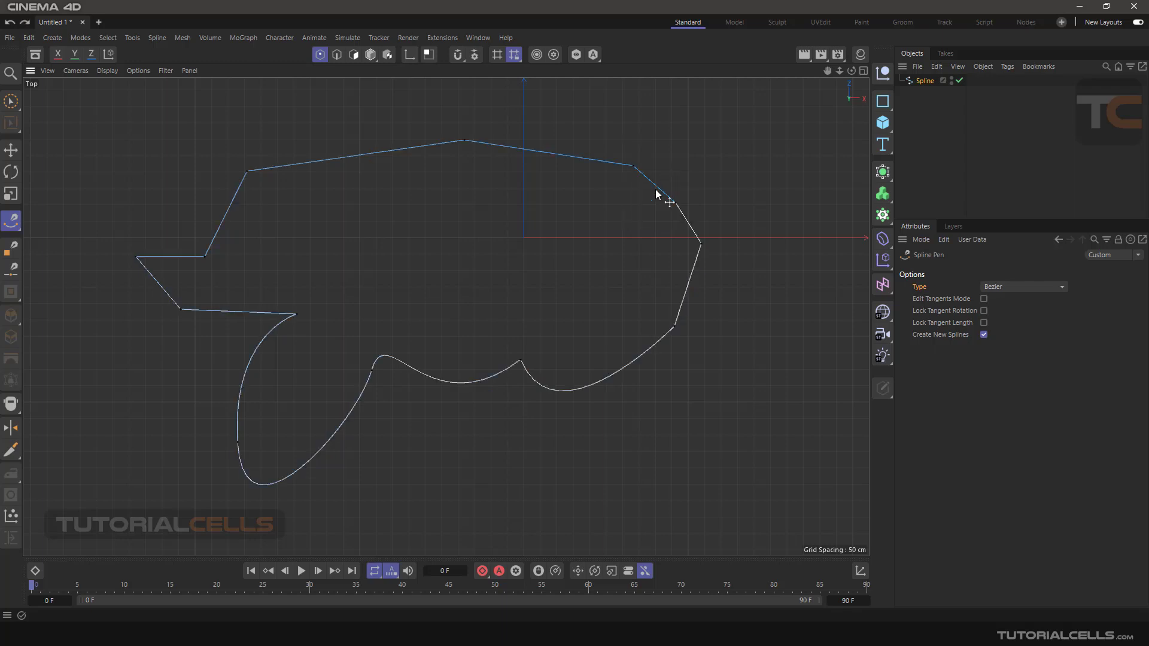
left_click(703, 168)
left_click(658, 187)
left_click(922, 82)
key("Delete")
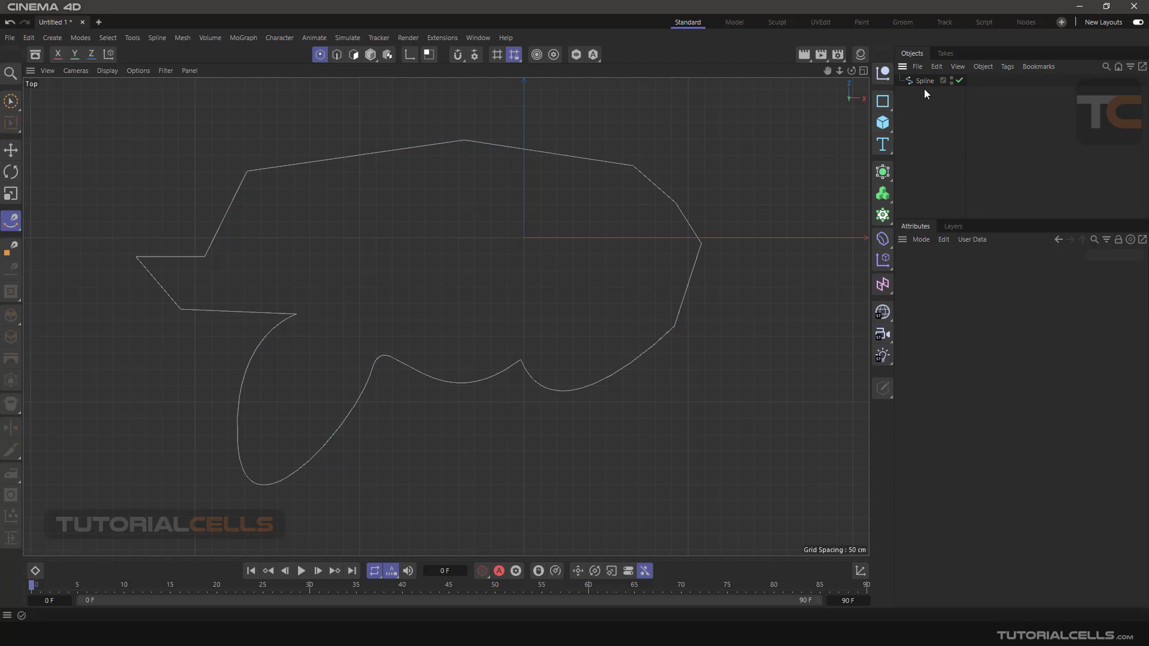
left_click(924, 81)
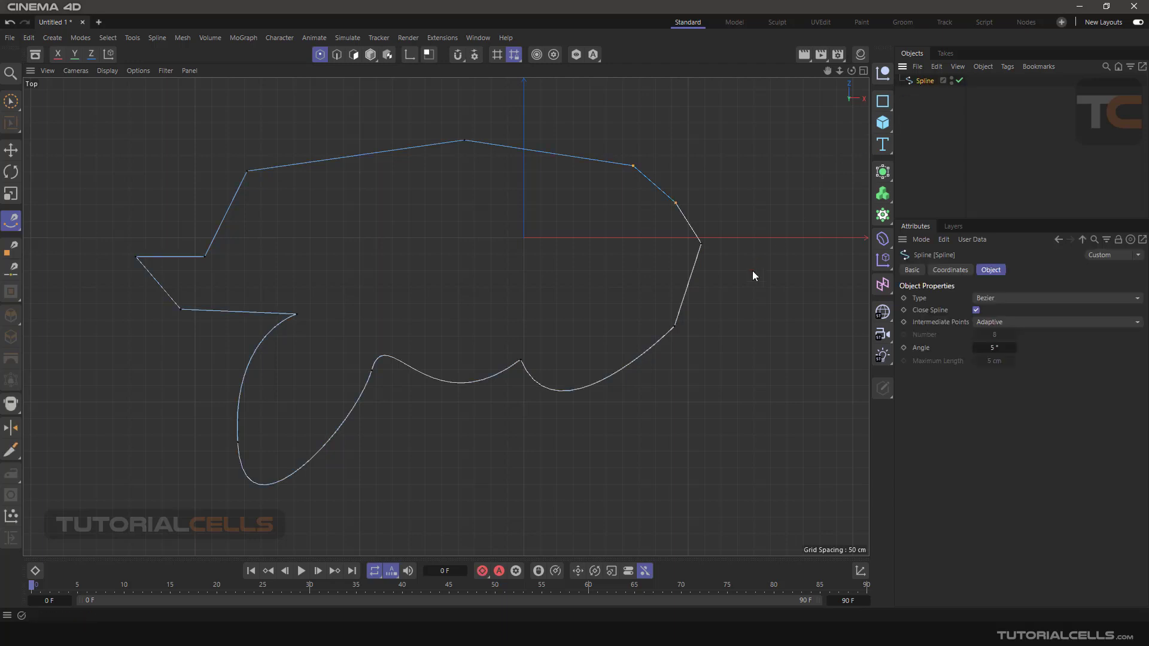
Tilt the tangent of the lowest-left smooth point and turn that point into a sharp corner with Hard Tangents
right_click(674, 329)
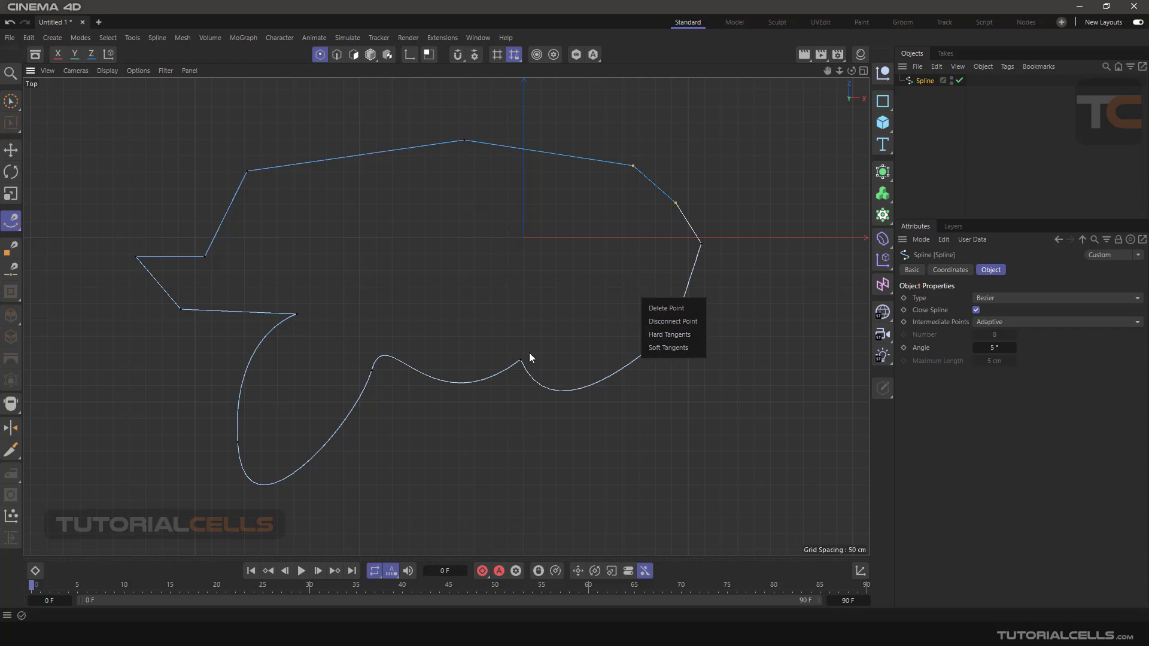
left_click(238, 444)
left_click(237, 443)
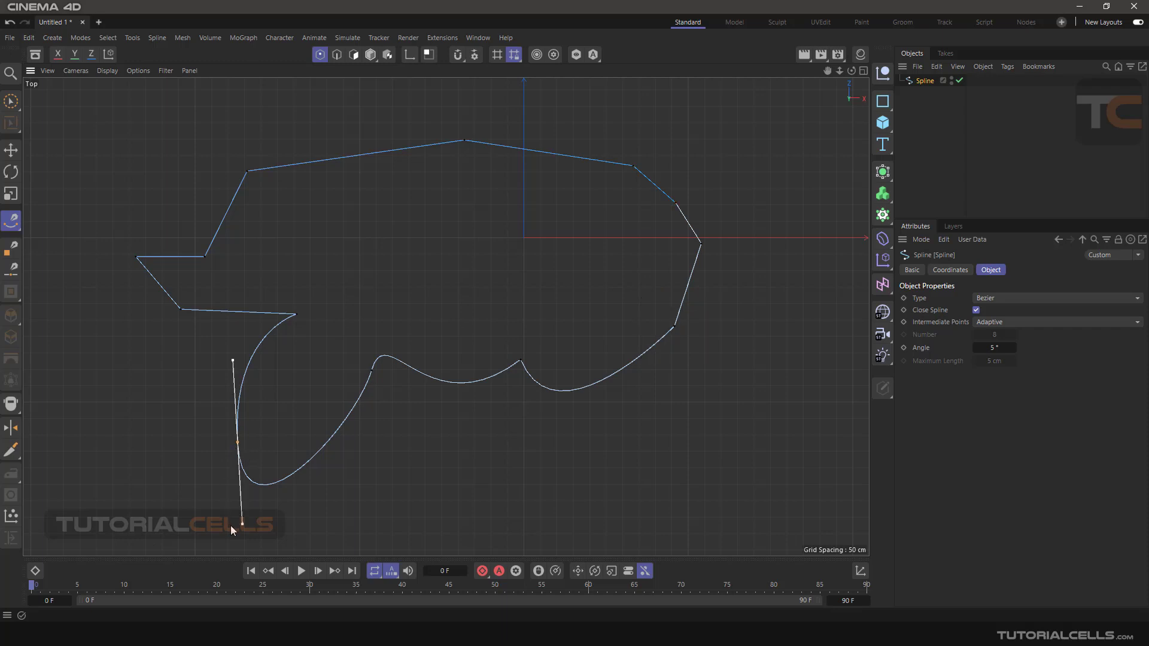
left_click_drag(243, 522, 288, 514)
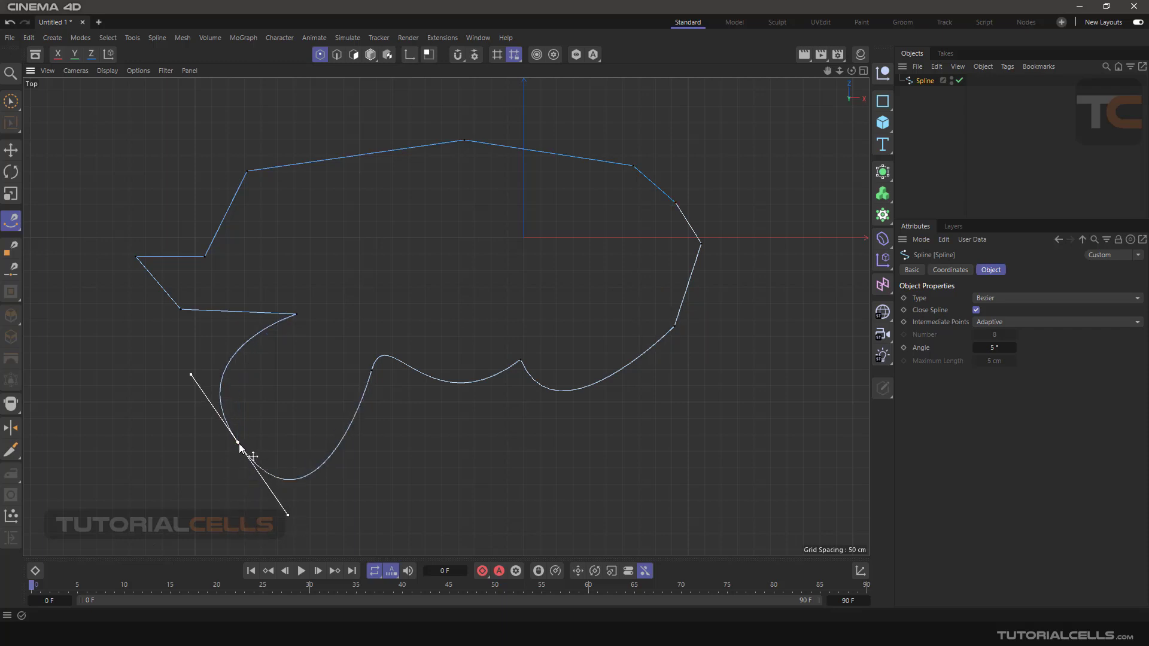
left_click(235, 451)
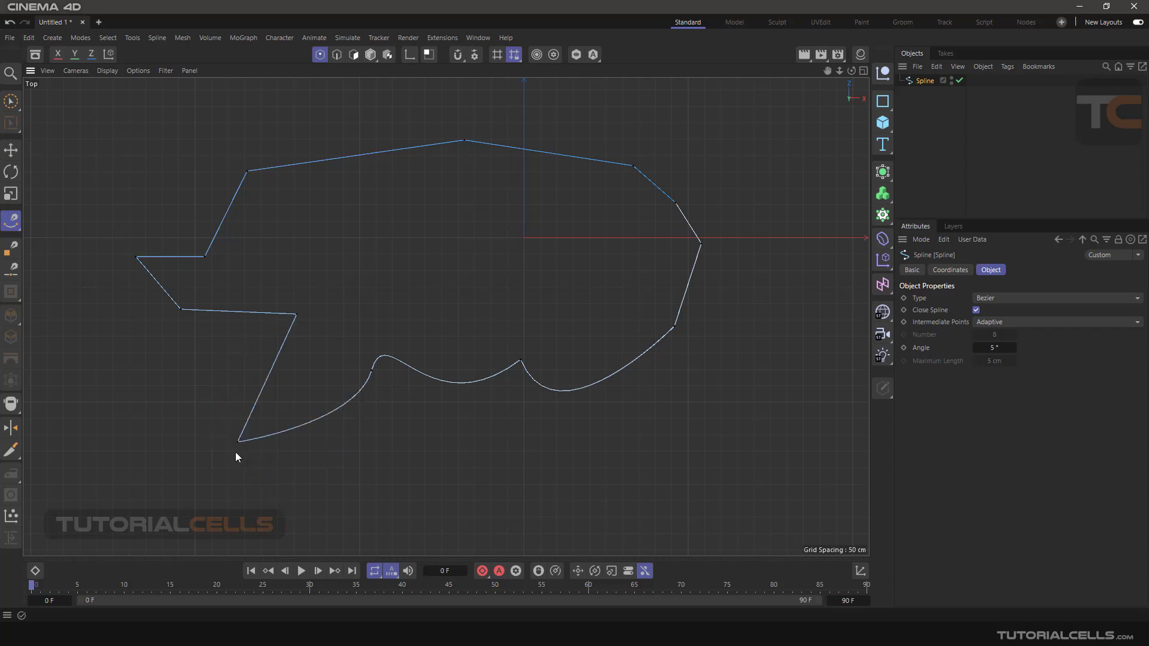
Apply Soft Tangents to the sharp lowest-left point to round it again, undoing and redoing the change once
right_click(237, 447)
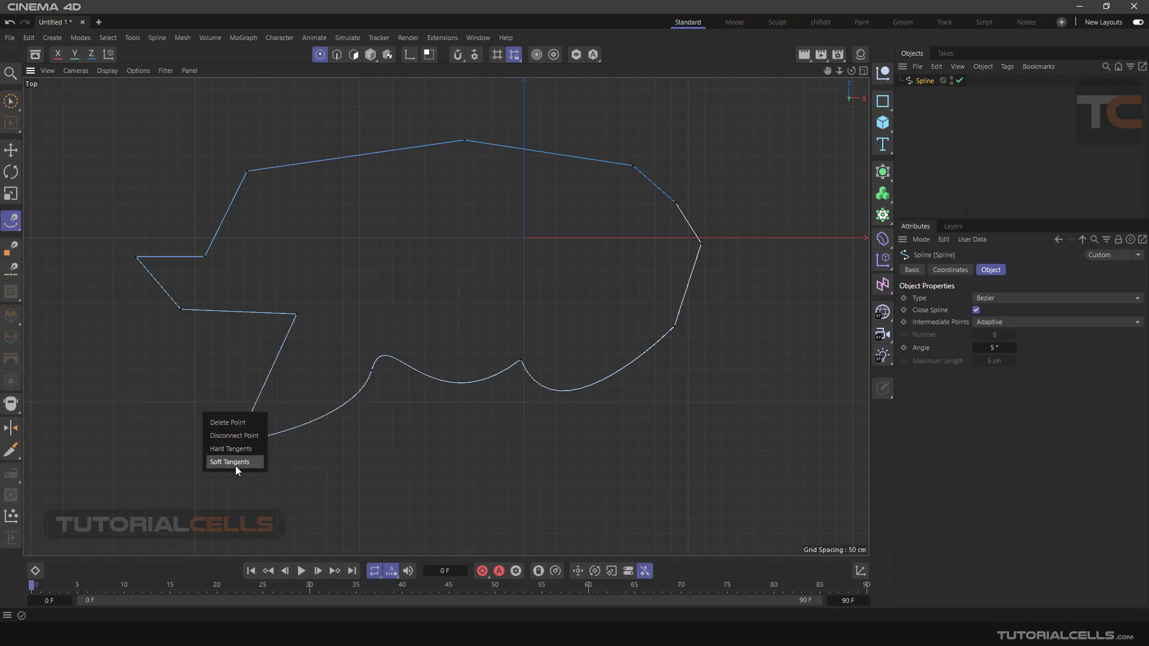
left_click(235, 463)
left_click(239, 443)
key("ctrl+z")
key("ctrl+y")
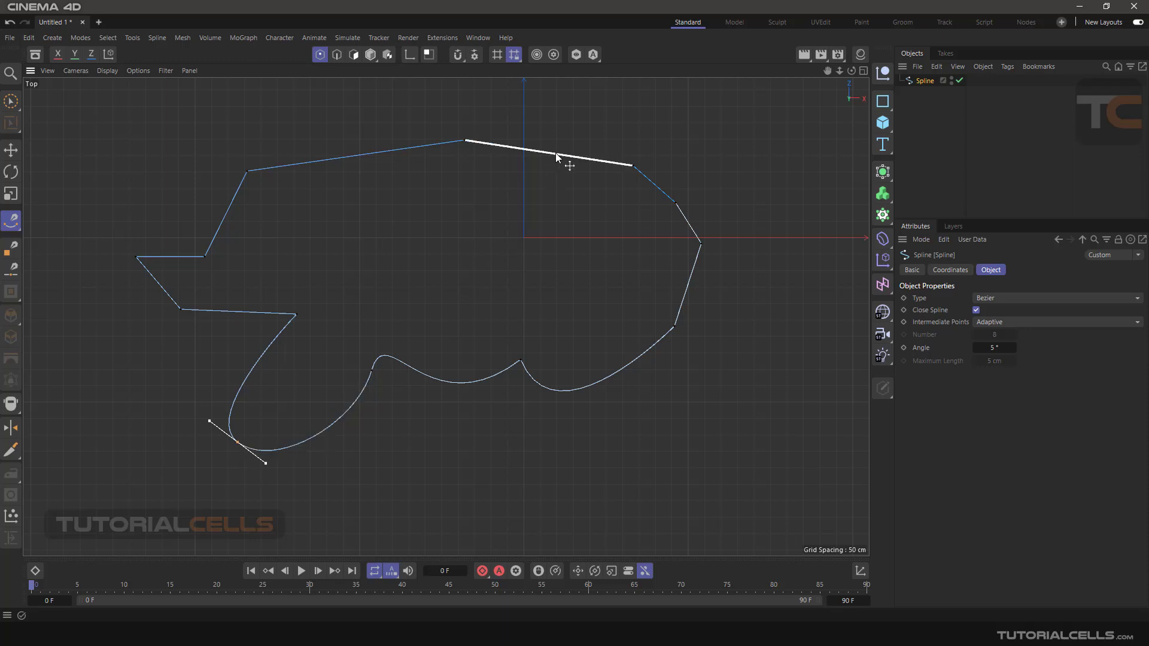
Undo a trial bend of the straight upper-right edge and curve the upper-left edge downward into a deep arc
left_click_drag(552, 154, 535, 198)
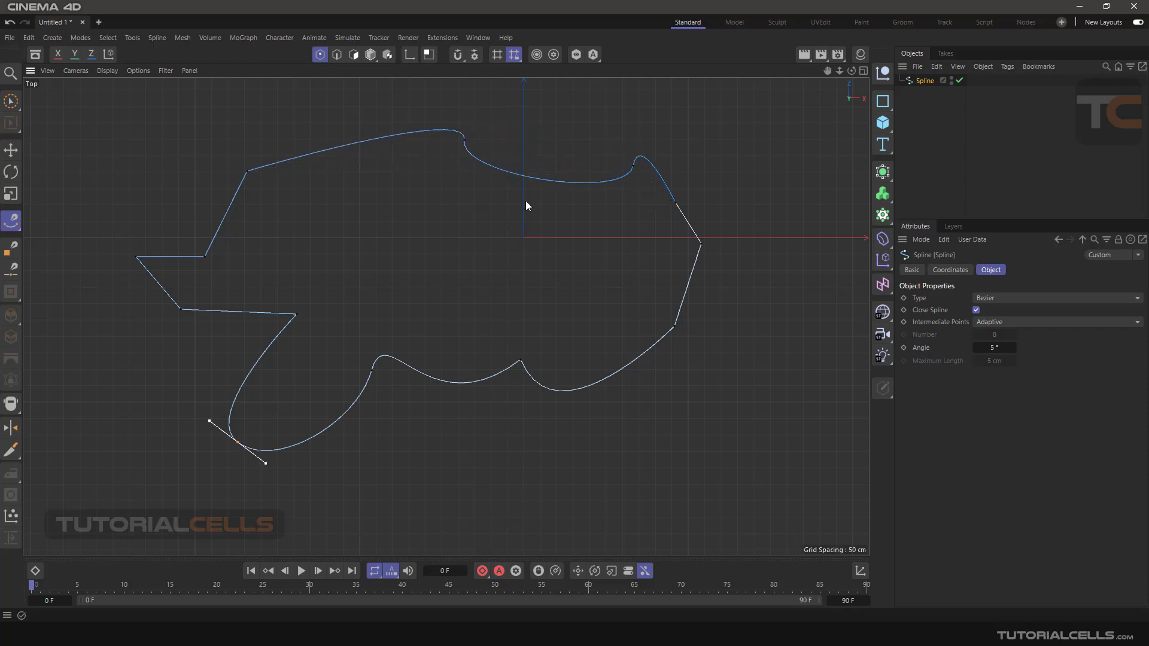
key("ctrl+z")
left_click_drag(333, 159, 378, 221)
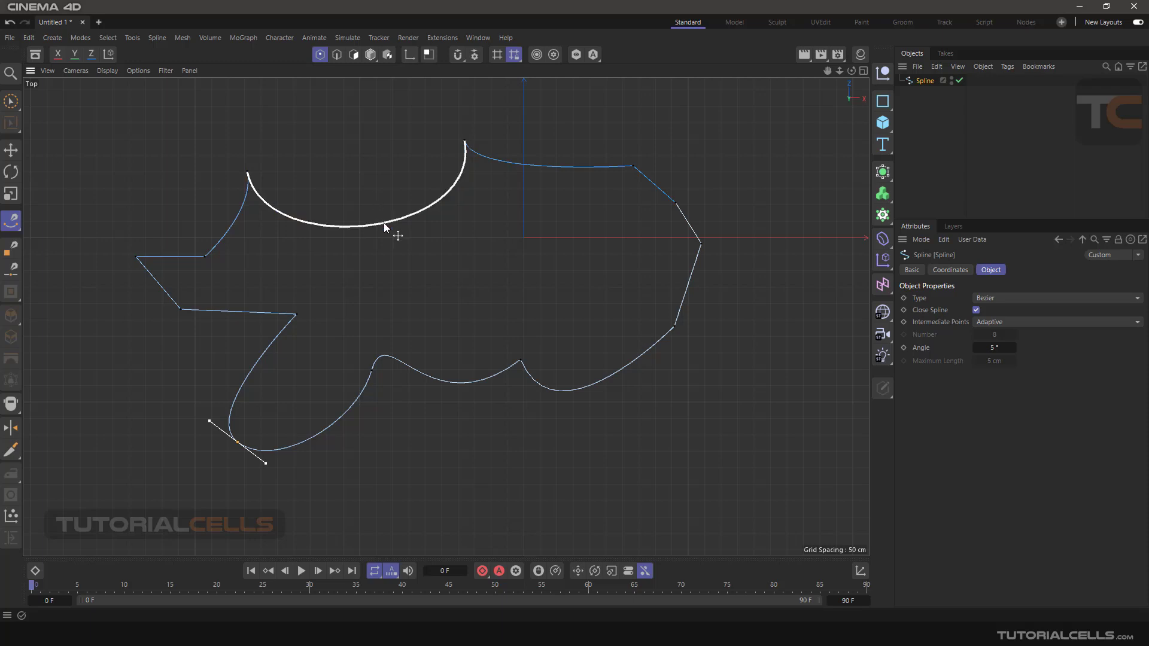
right_click(383, 222)
left_click(388, 215)
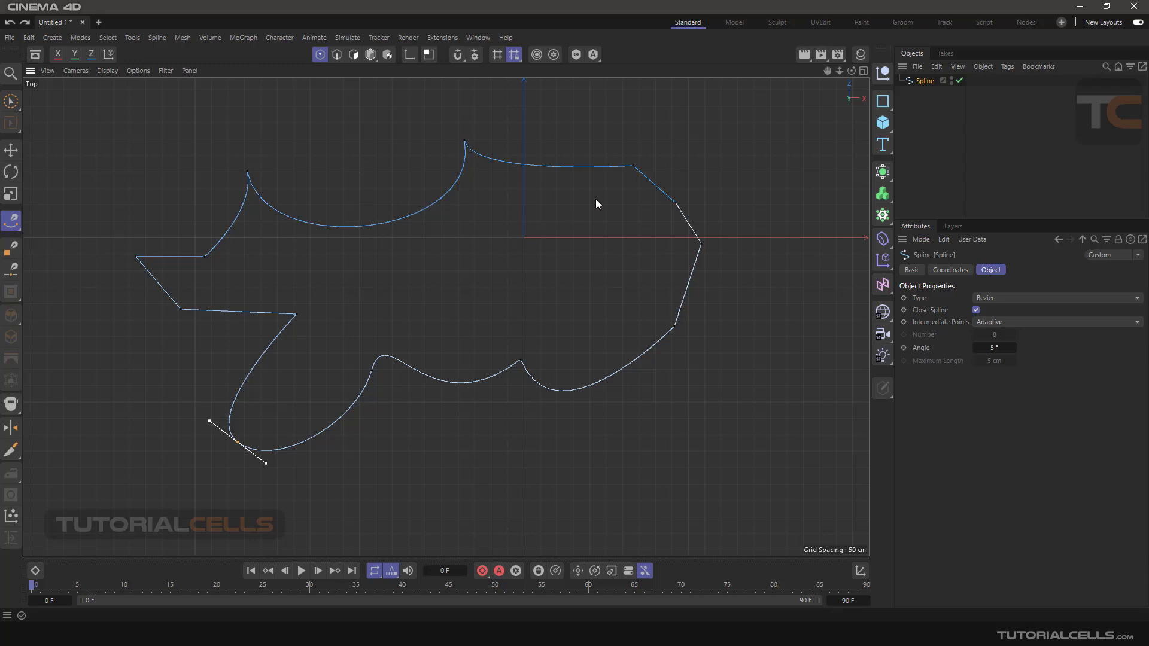
Try to delete the spline's short upper-right edge, undo the deletion and reselect the spline object
left_click(656, 187)
key("Delete")
key("ctrl+z")
right_click(658, 187)
left_click(659, 183)
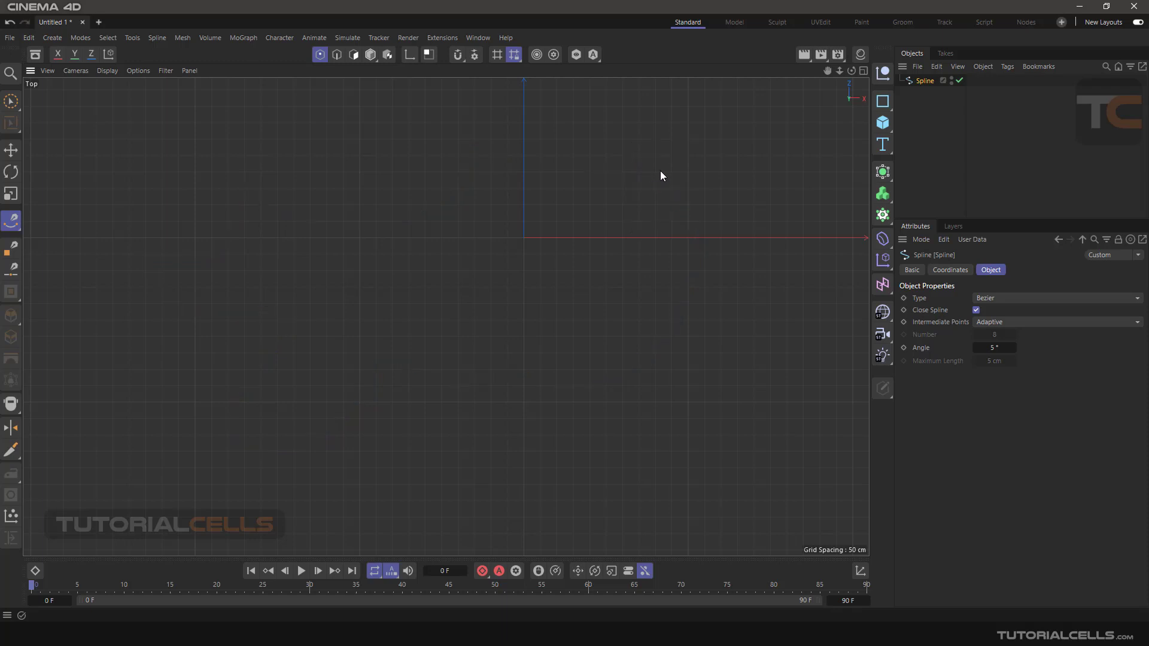
left_click(921, 95)
left_click(925, 81)
Use Add Point in the middle of the top edge right of the upper peak and raise the new point
right_click(567, 167)
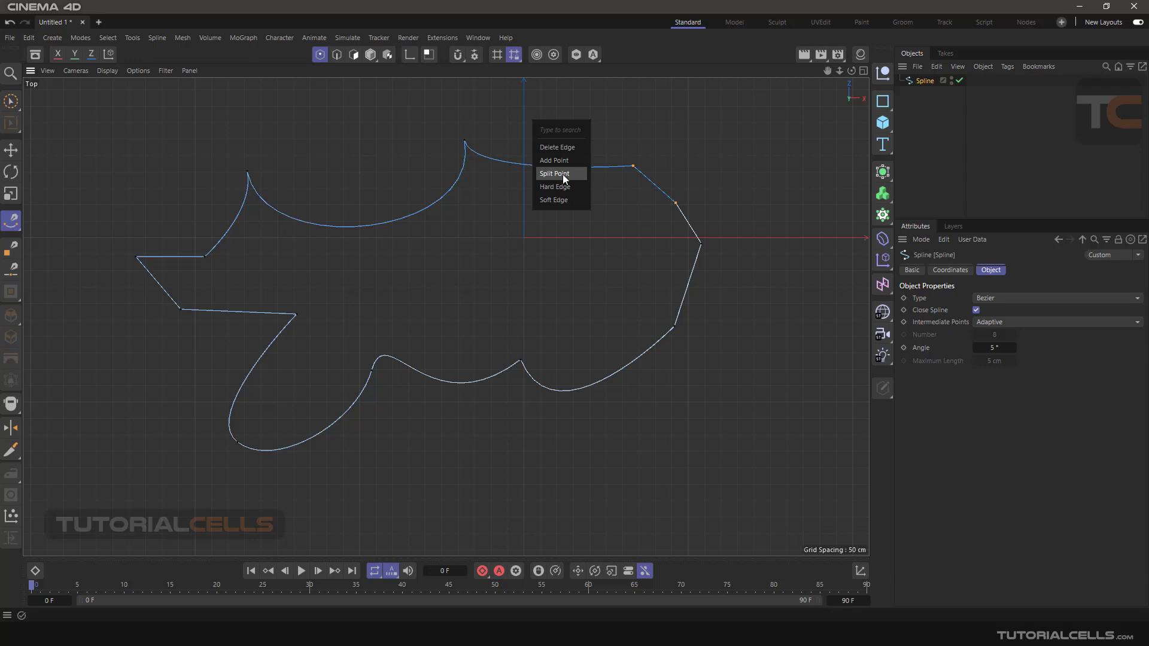
left_click(561, 160)
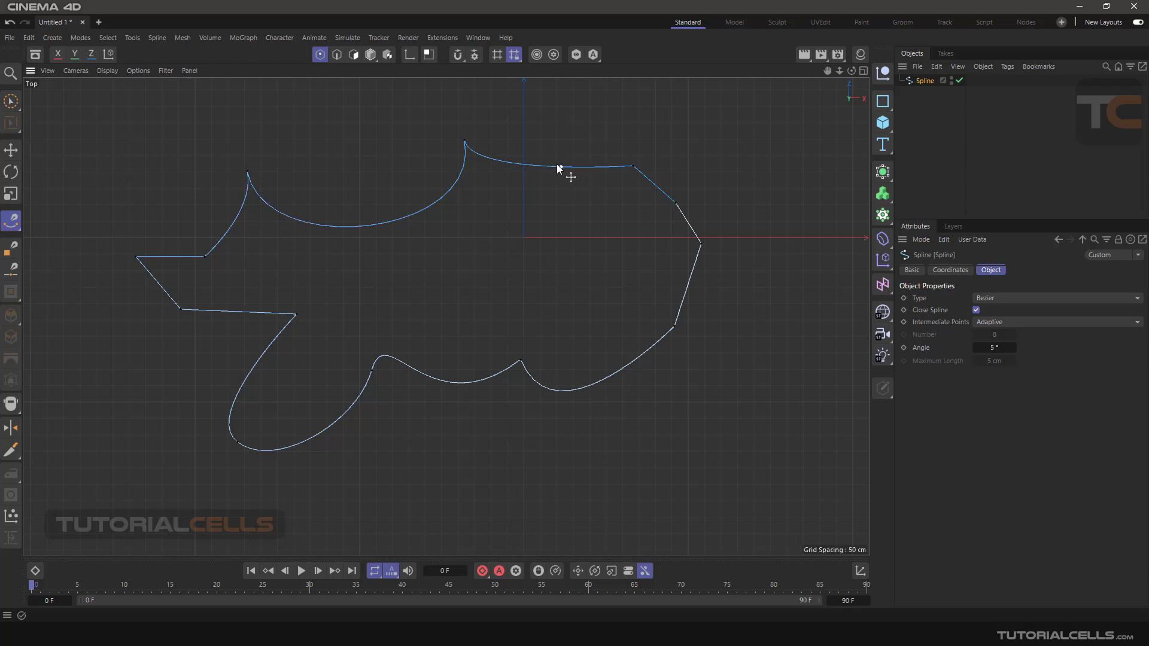
left_click_drag(561, 167, 567, 129)
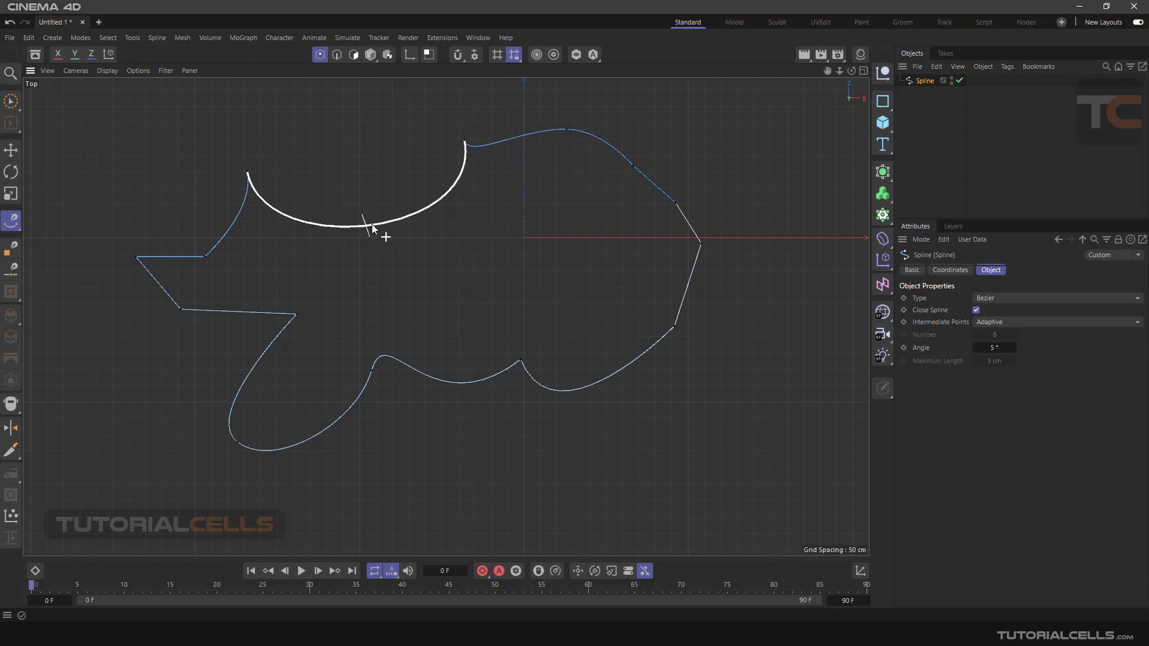
Add a point directly on the deep upper arc and another on the lower-middle curve, moving each one upward
left_click(399, 219, "ctrl")
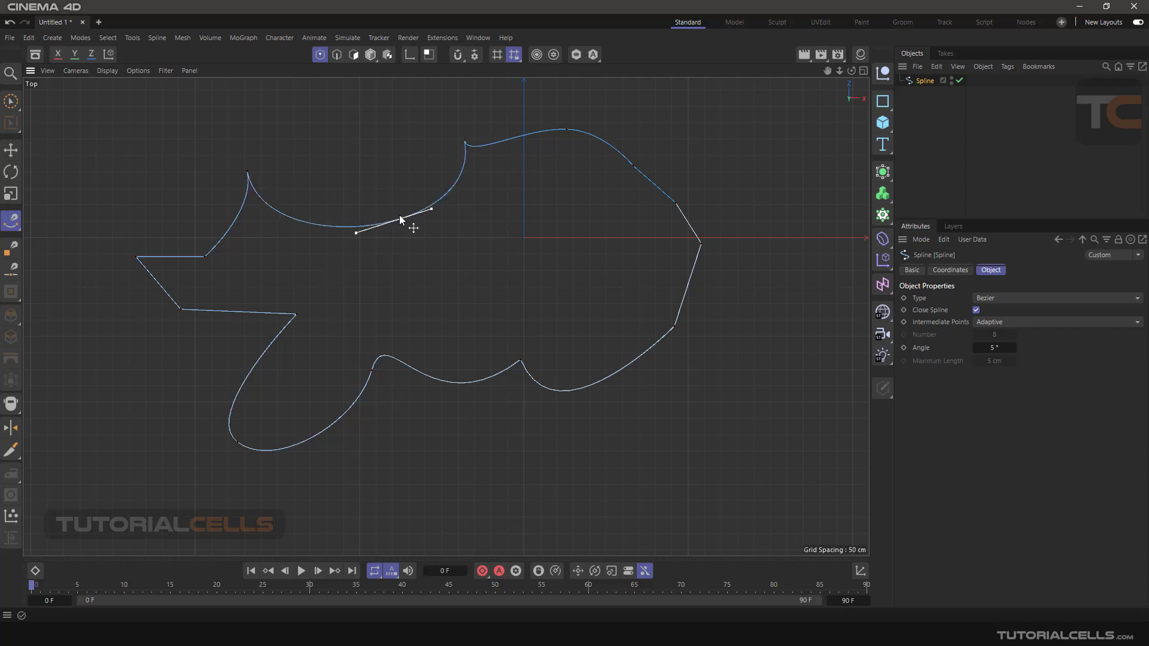
left_click_drag(399, 219, 381, 152)
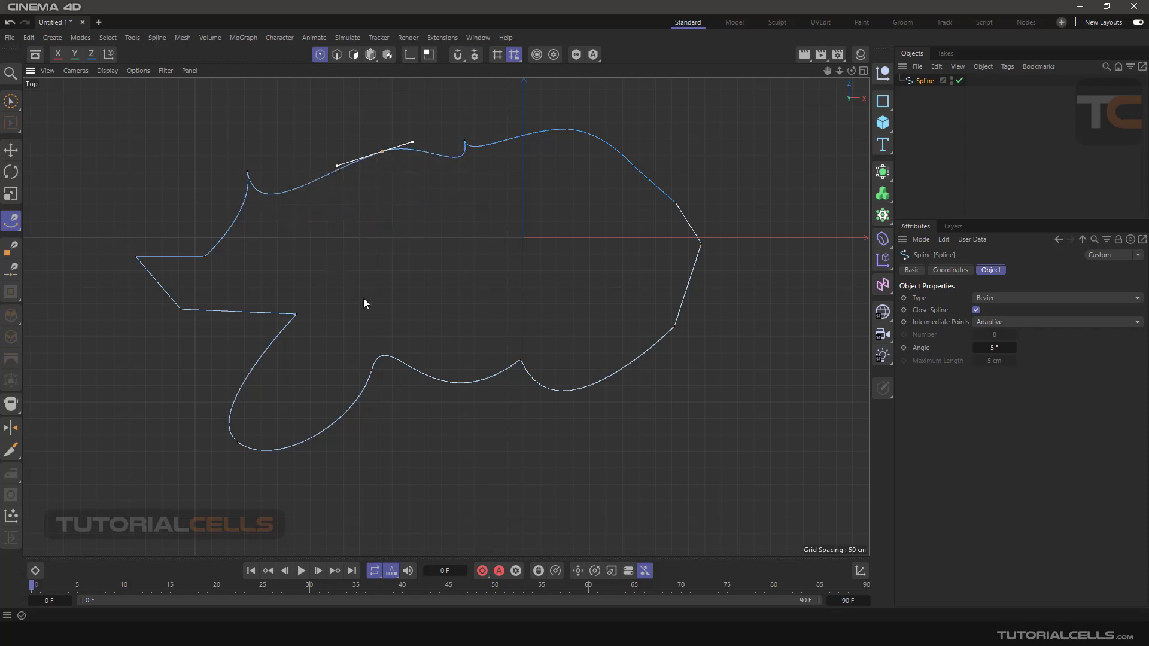
left_click(441, 378, "ctrl")
left_click_drag(442, 380, 438, 315)
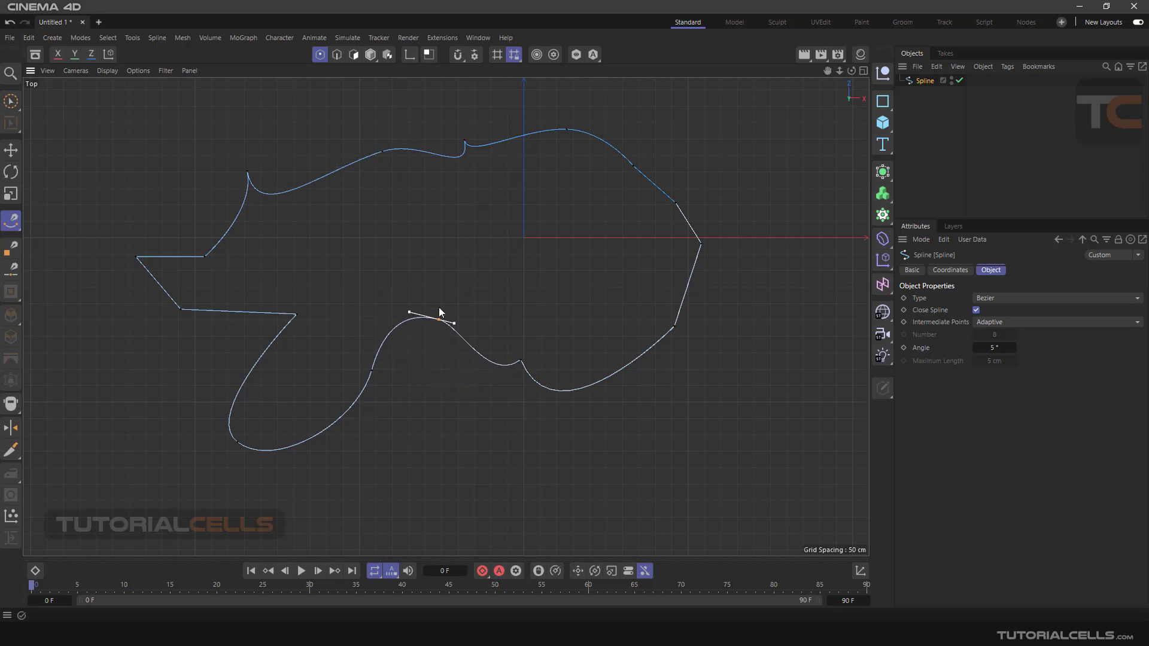
Apply Split Point to the edge just right of the new lower-middle point and pull the split point upward
right_click(462, 338)
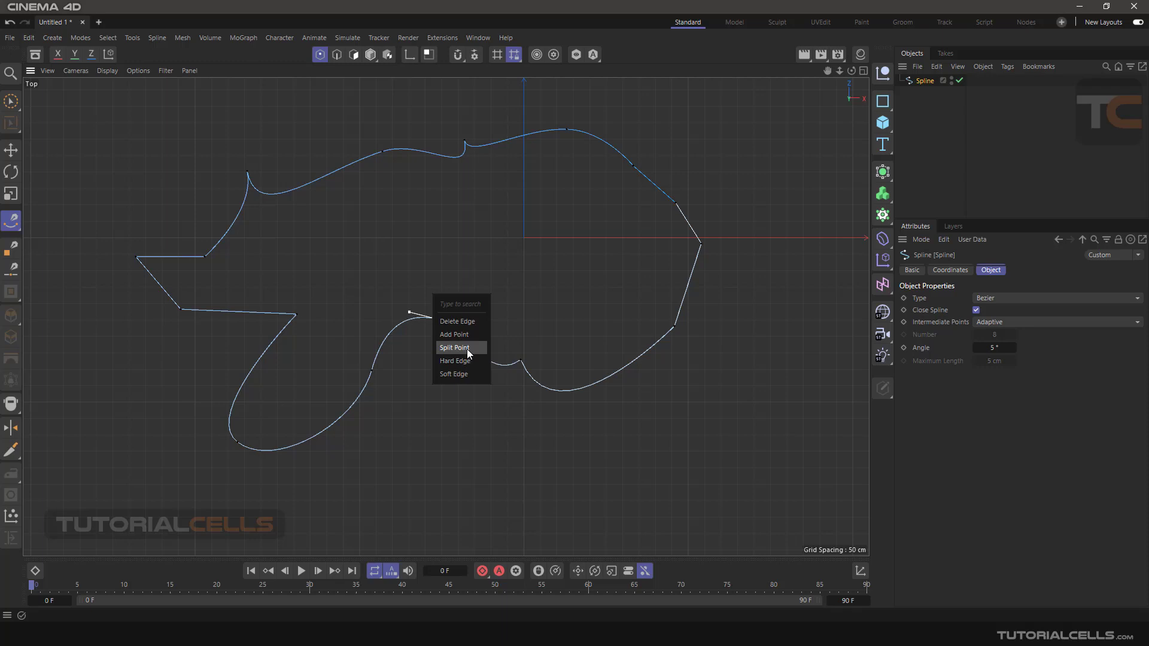
left_click(455, 348)
left_click_drag(469, 351, 473, 297)
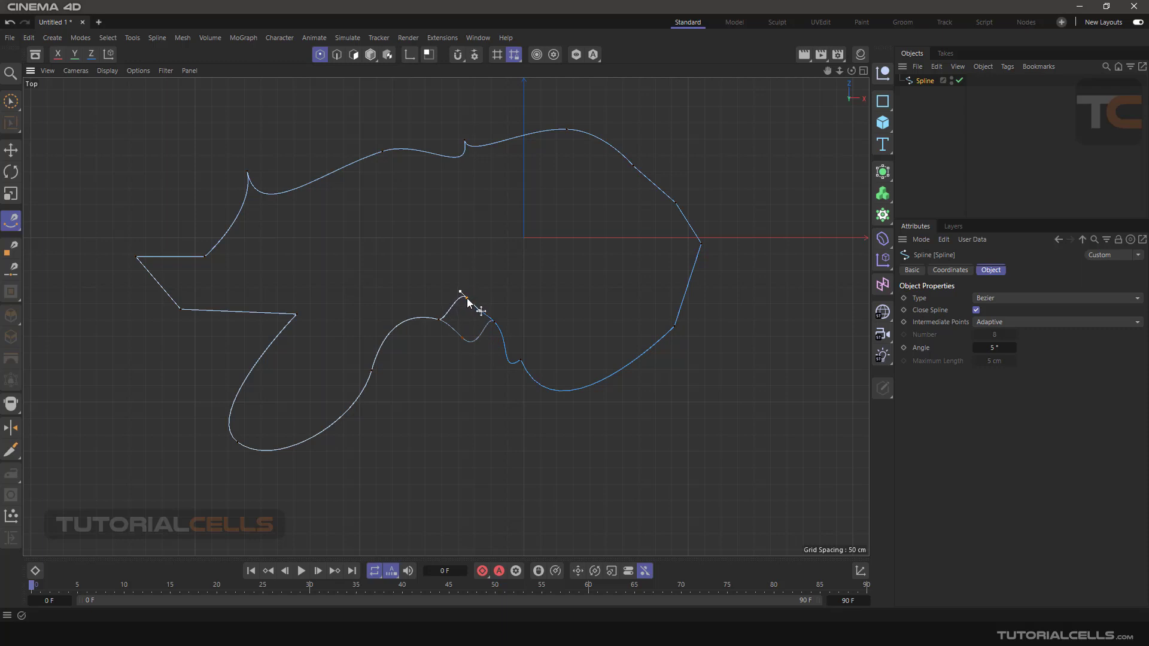
Toggle the upper-left edge between hard and soft, and apply Soft Edge to the rounded lower-middle edge
right_click(401, 326)
left_click(407, 350)
double_click(300, 187)
double_click(306, 171)
right_click(402, 346)
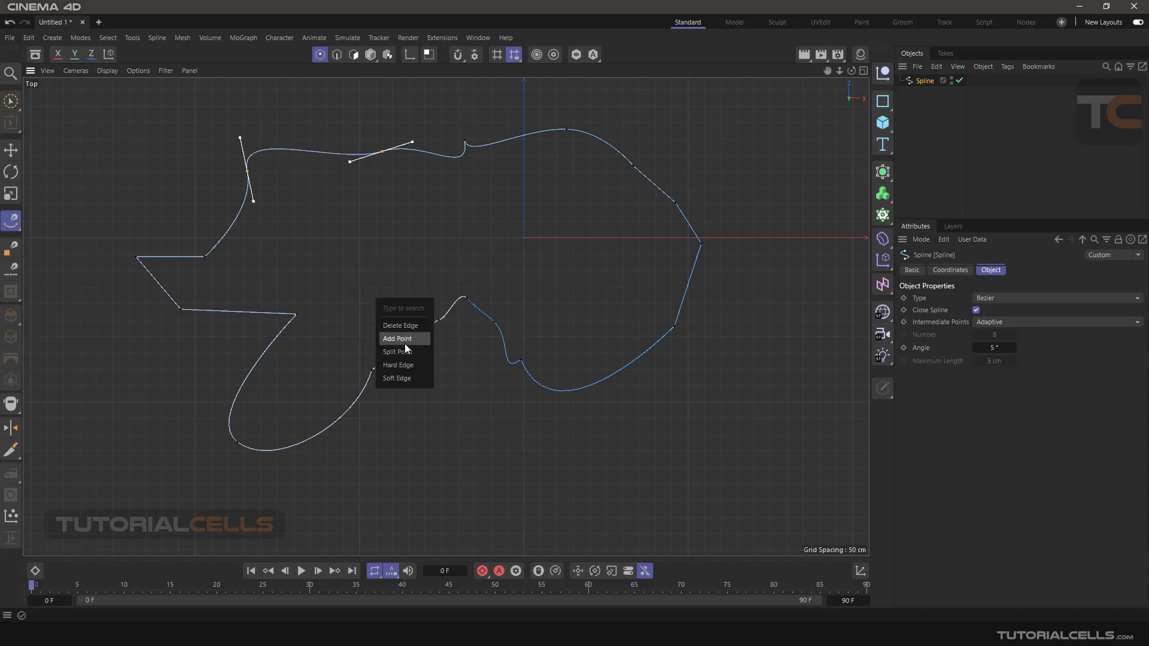
left_click(413, 378)
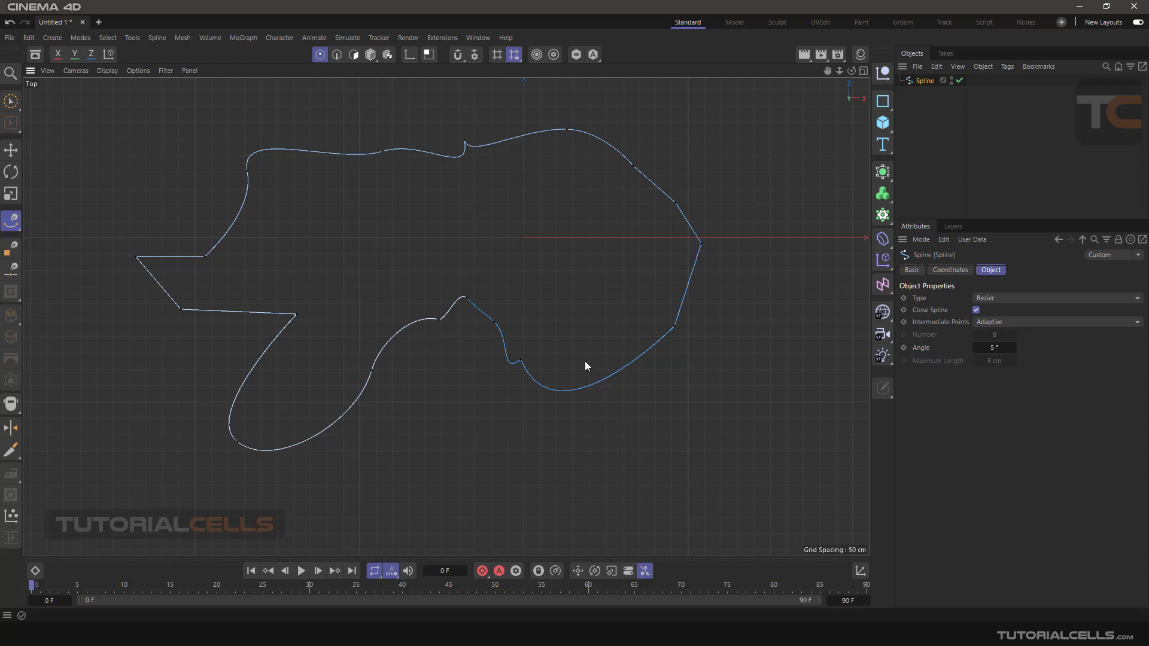
Delete the existing spline and set the Spline Pen type to Linear
key("Delete")
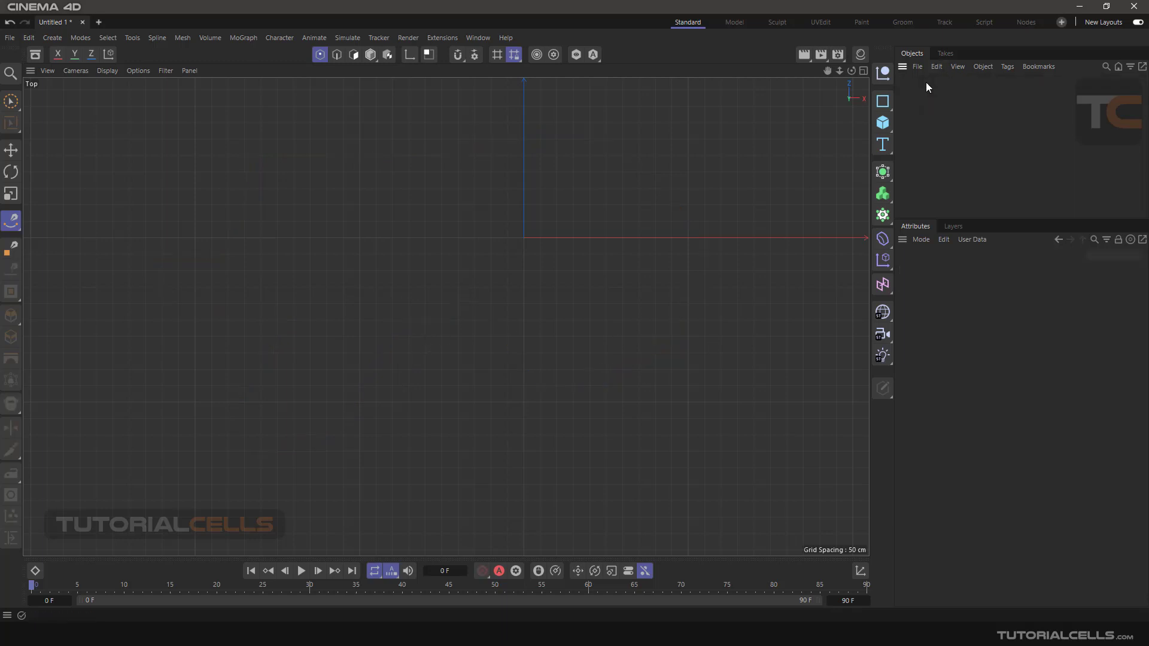
left_click(12, 222)
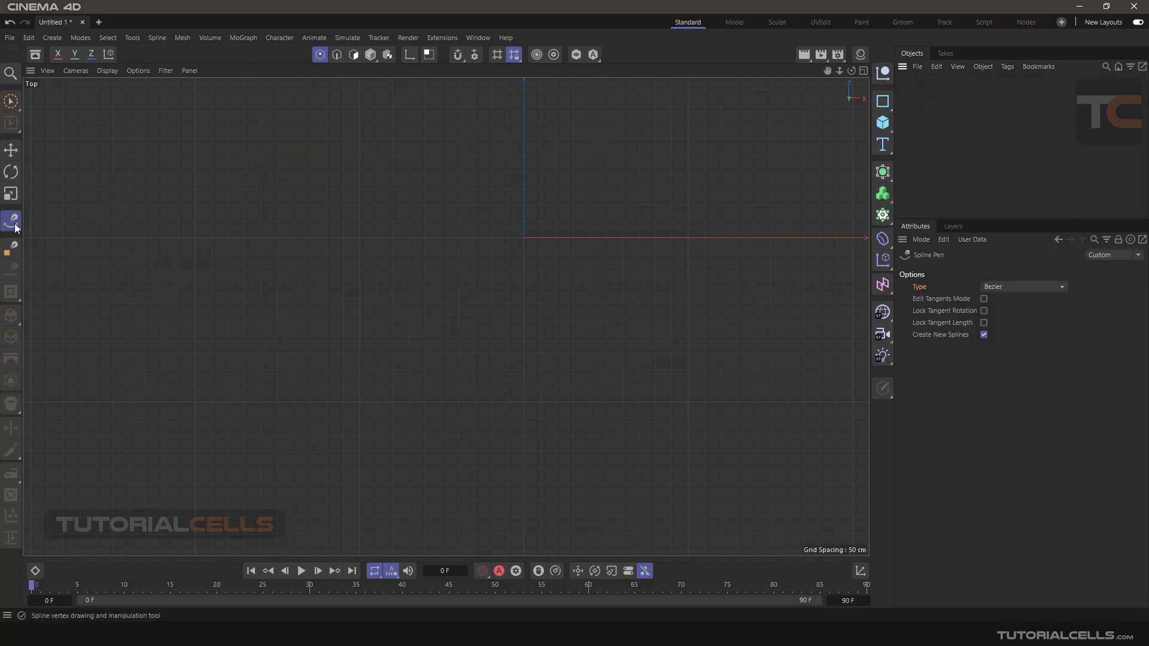
left_click(1002, 286)
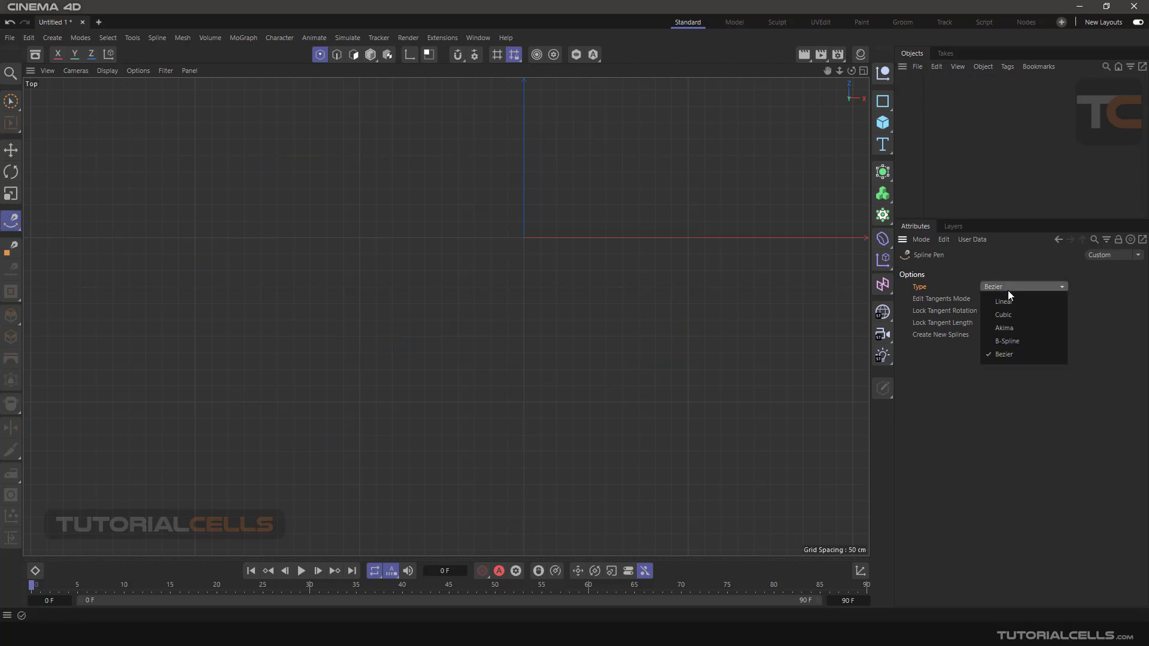
left_click(1007, 298)
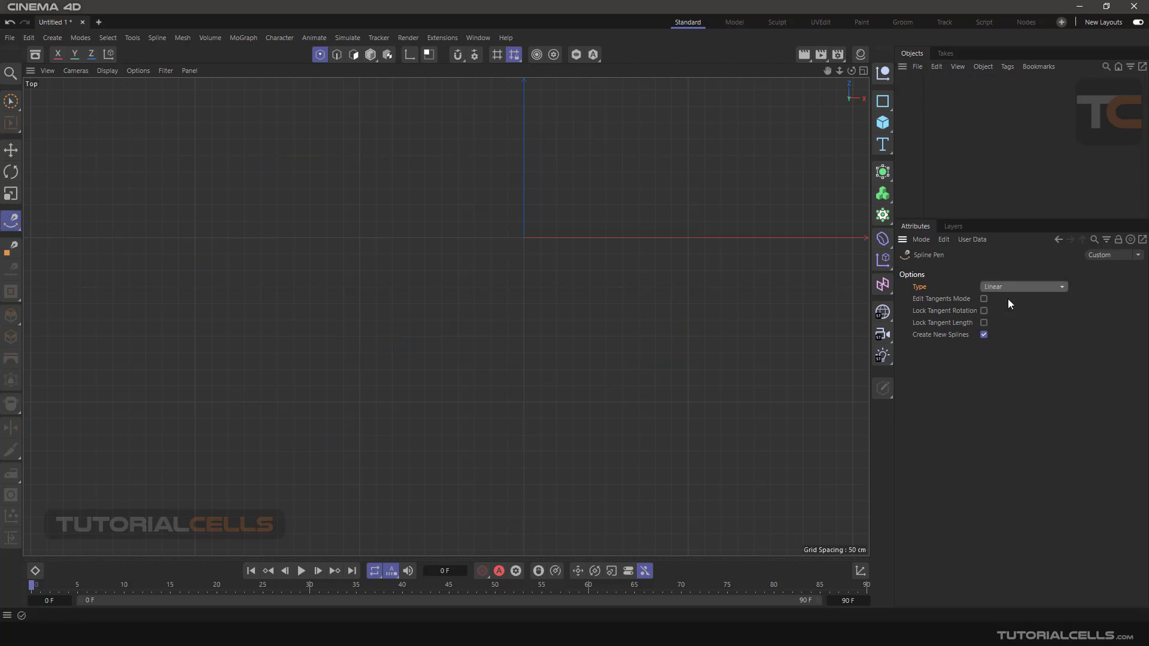
Draw an open linear spline of two segments, rising to a peak and descending below the horizontal axis
left_click(327, 250)
left_click(465, 205)
left_click(613, 335)
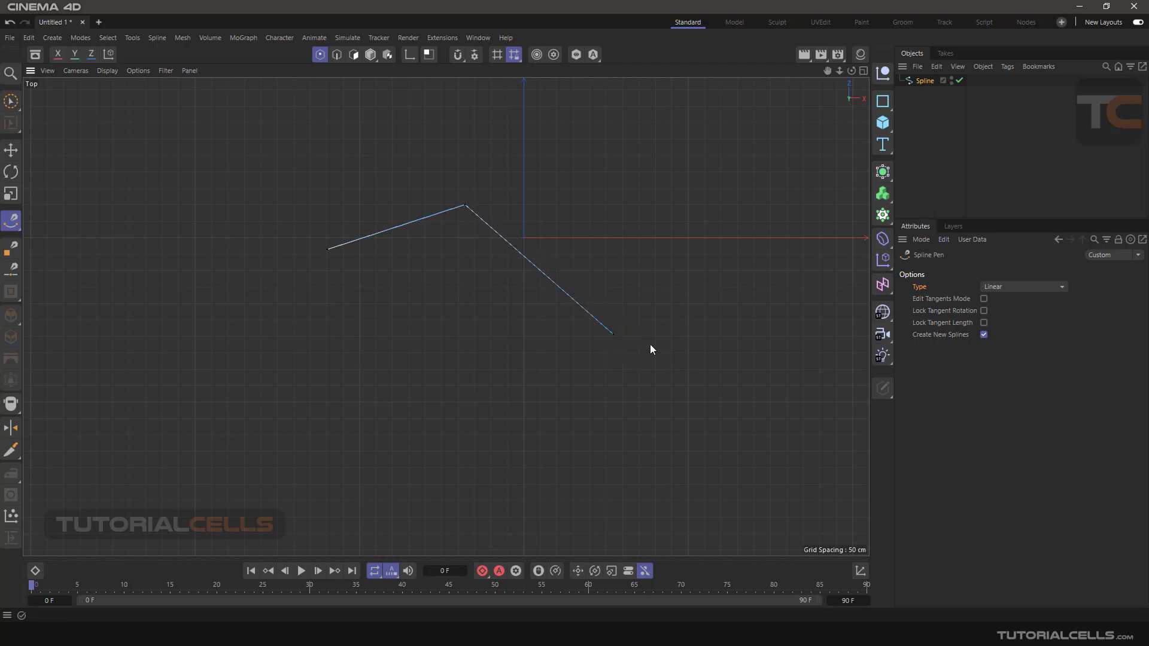
left_click(1015, 288)
left_click(1014, 285)
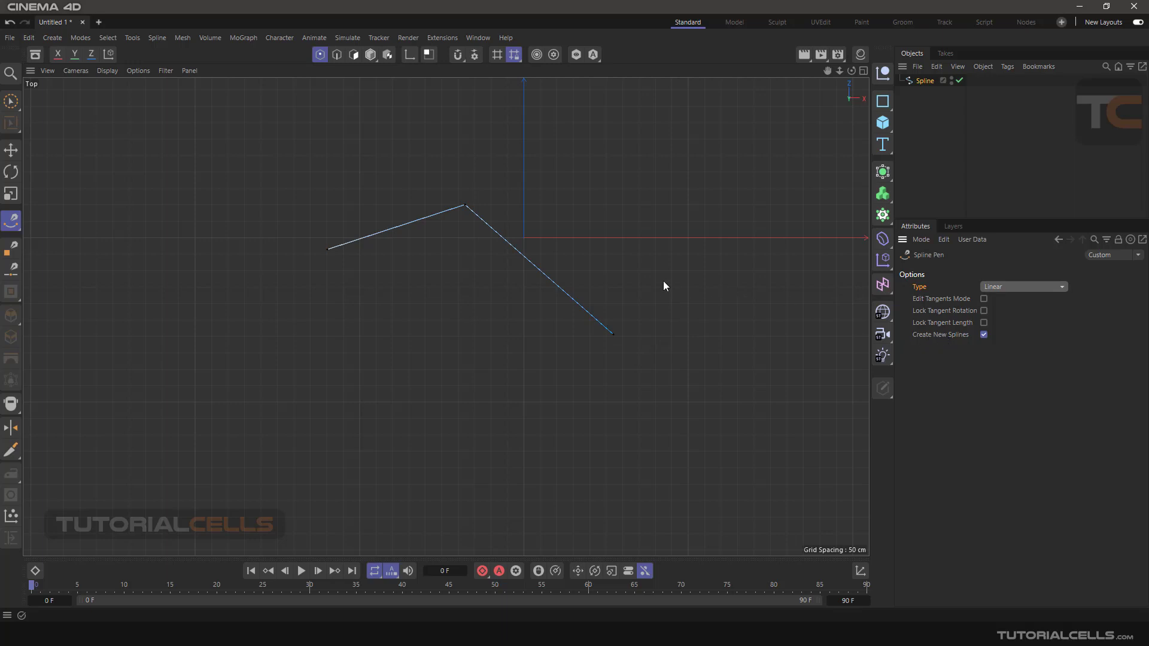
Turn off Create New Splines and draw a closed five-point linear shape below and right of the open line
left_click(985, 335)
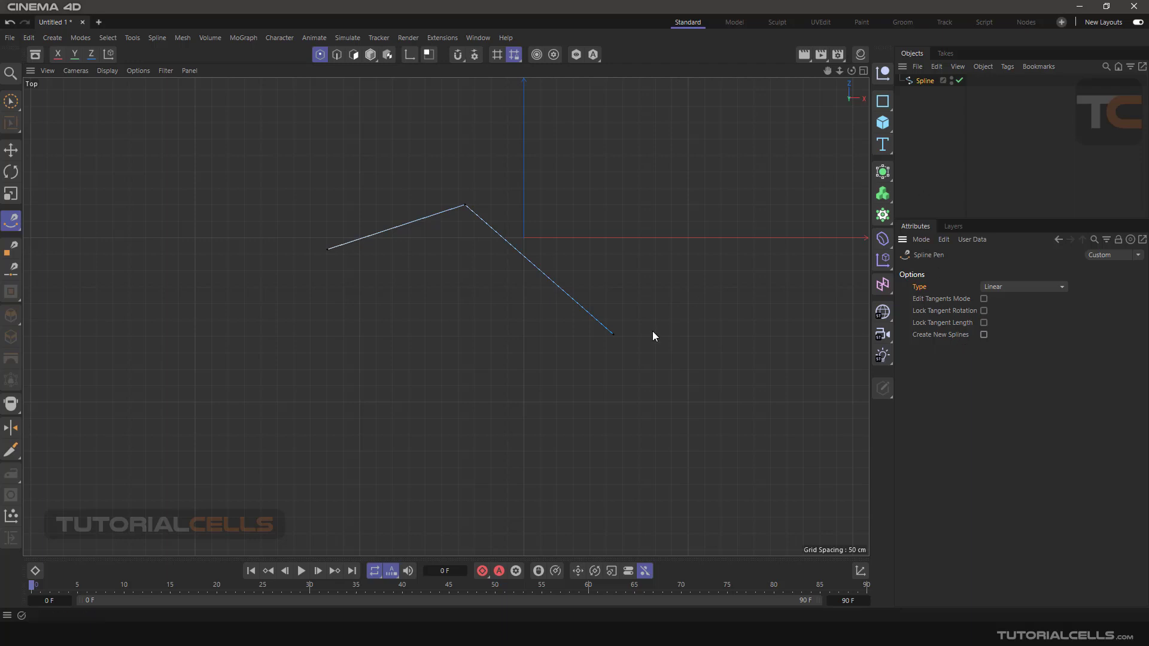
left_click(688, 299)
left_click(633, 411)
left_click(475, 417)
left_click(473, 346)
left_click(642, 352)
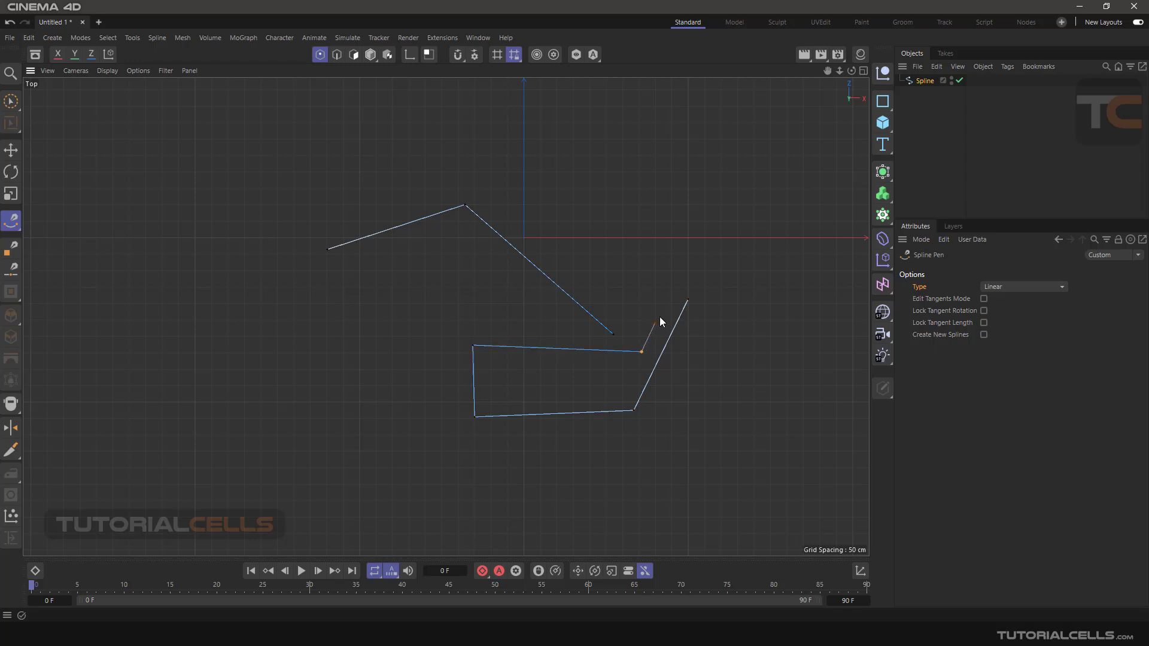
left_click(688, 300)
Delete both linear splines and set the Spline Pen type to Bezier
left_click_drag(921, 108, 908, 70)
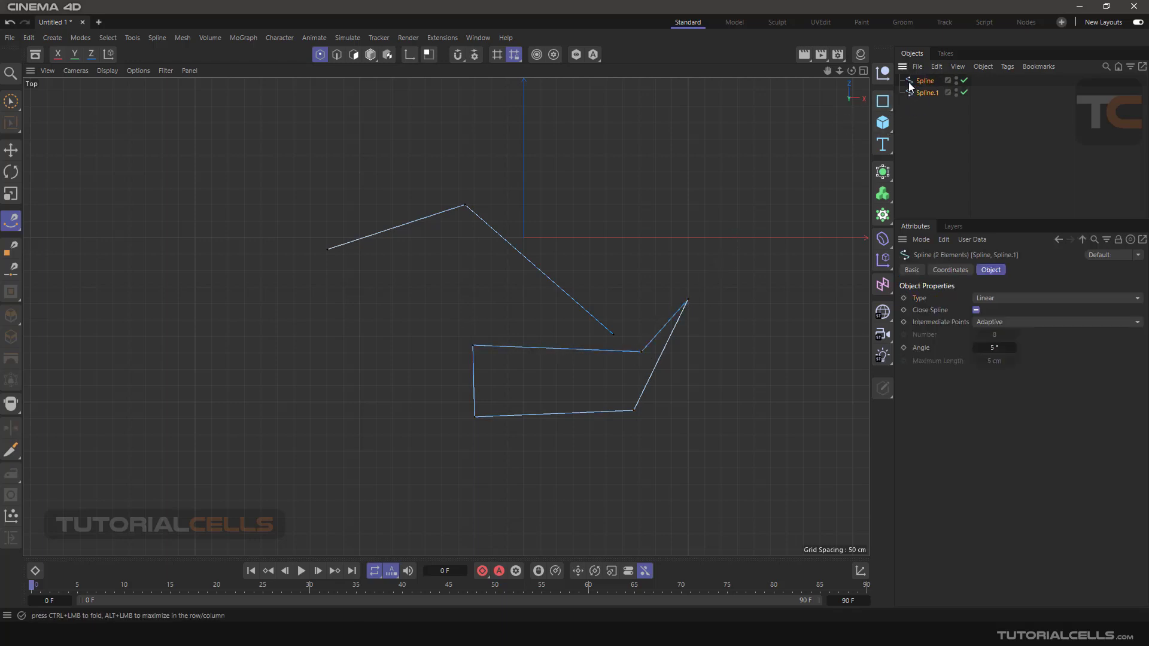
key("Delete")
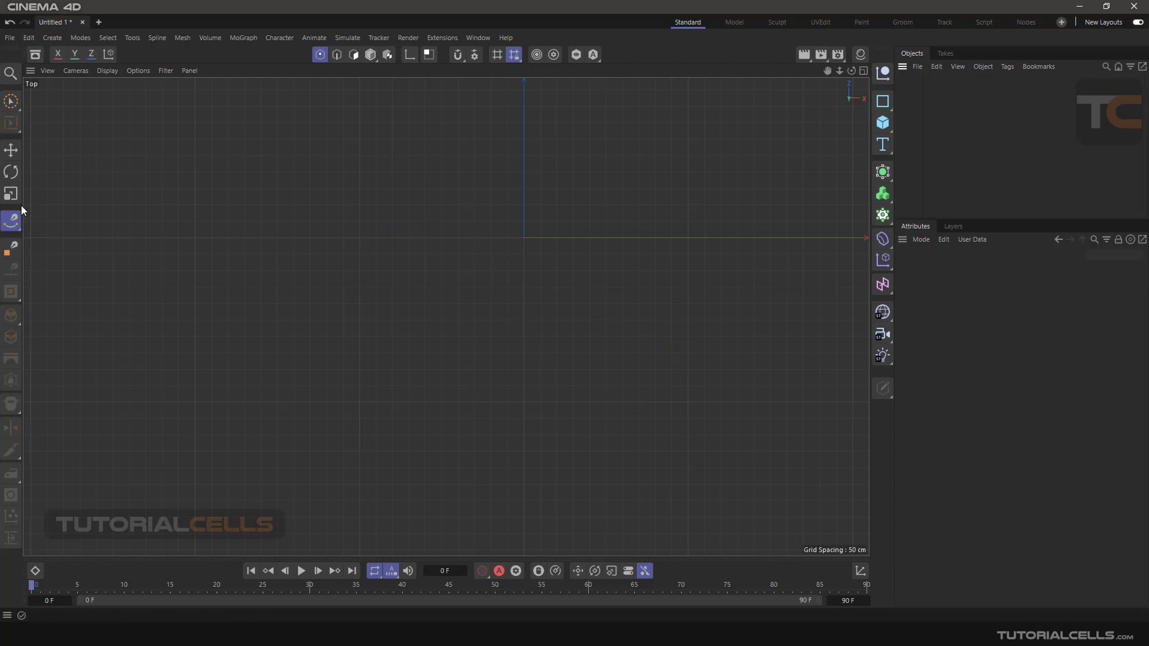
left_click(996, 286)
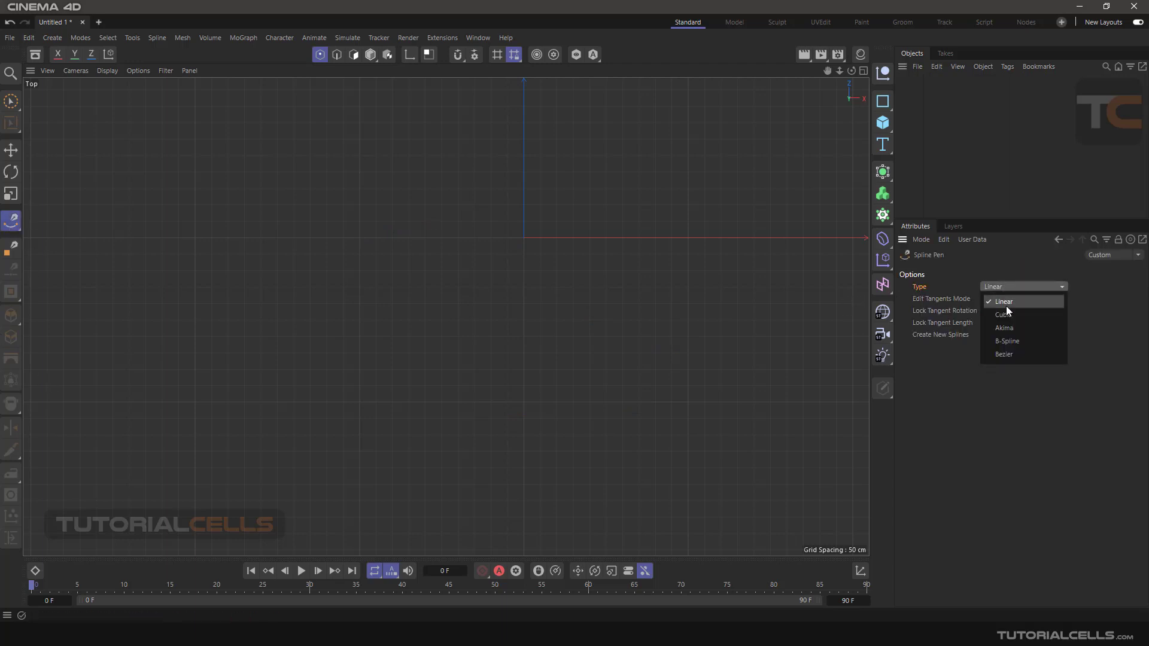
left_click(1007, 353)
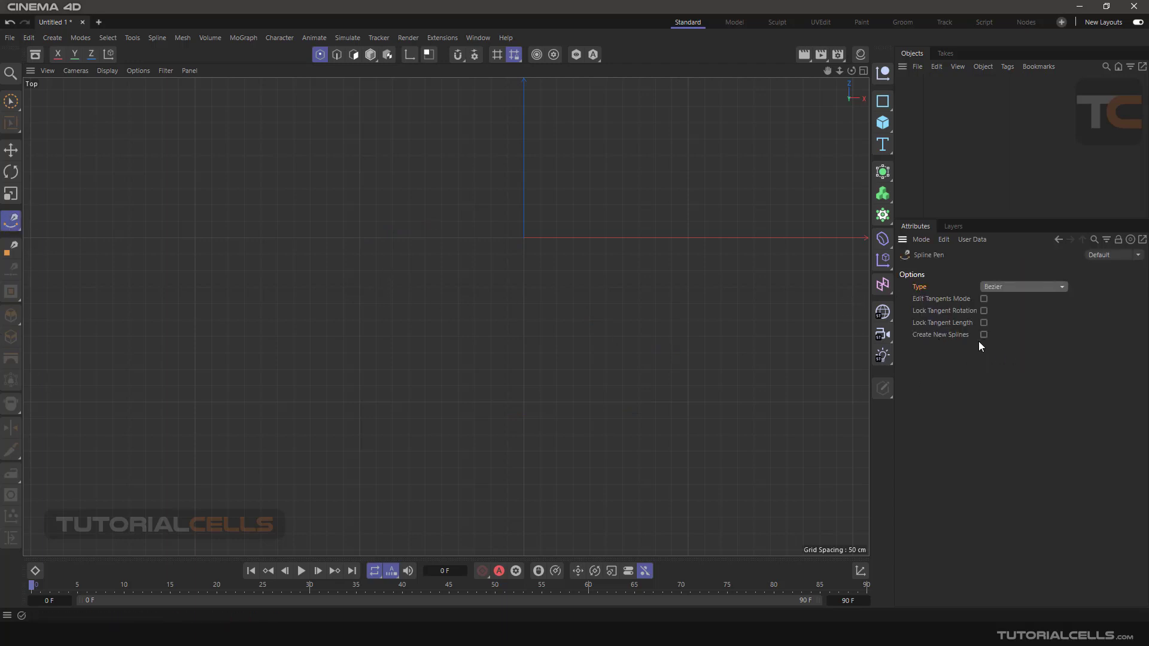
Draw a closed four-point Bezier shape around the area left of the origin, with curved sides
left_click(332, 224)
left_click_drag(481, 160, 513, 197)
left_click_drag(536, 276, 505, 313)
left_click(417, 326)
left_click(333, 225)
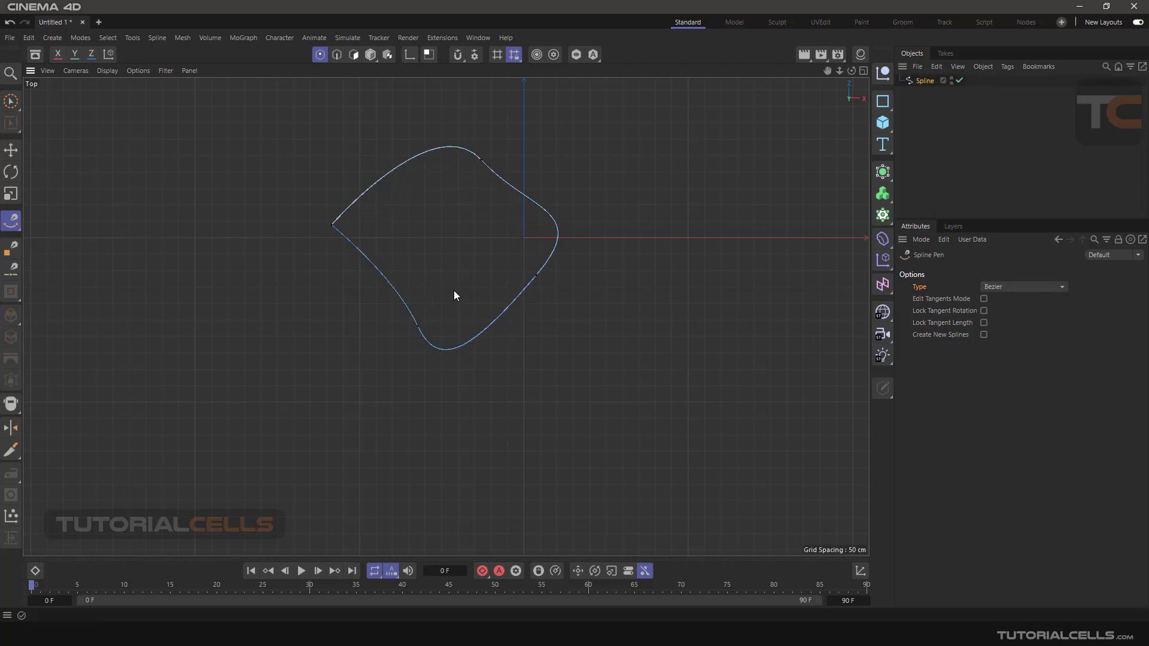
Draw a second closed Bezier shape with three points to the right, as part of the same spline object
left_click(678, 163)
left_click_drag(766, 205, 762, 286)
left_click_drag(707, 316, 739, 347)
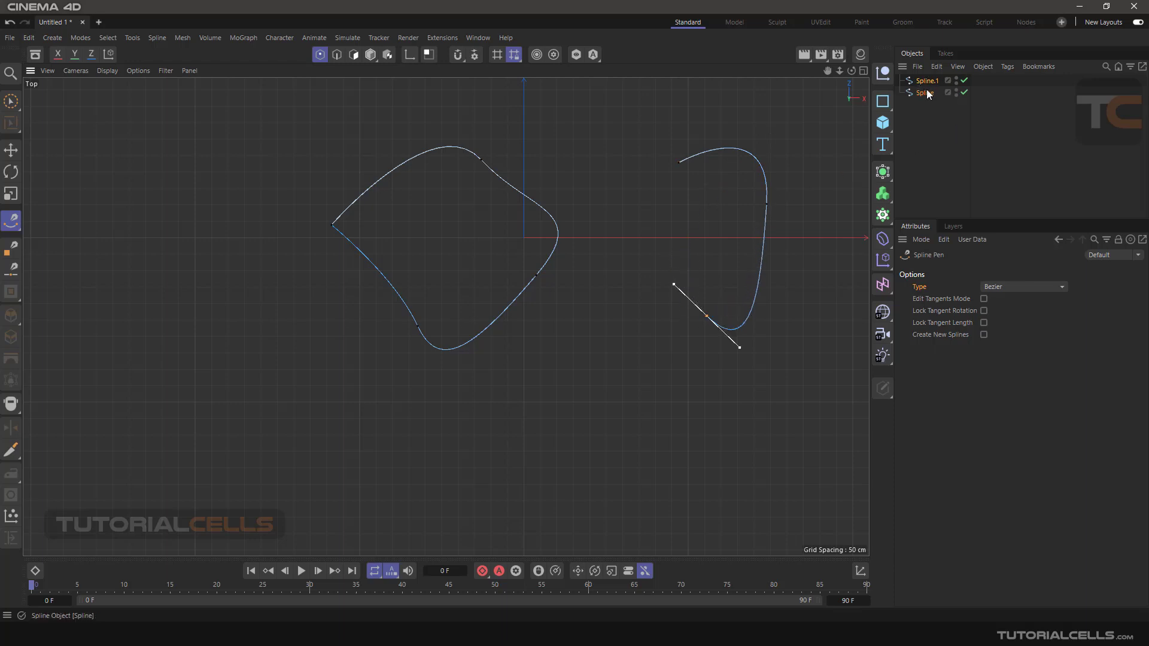
left_click(680, 165)
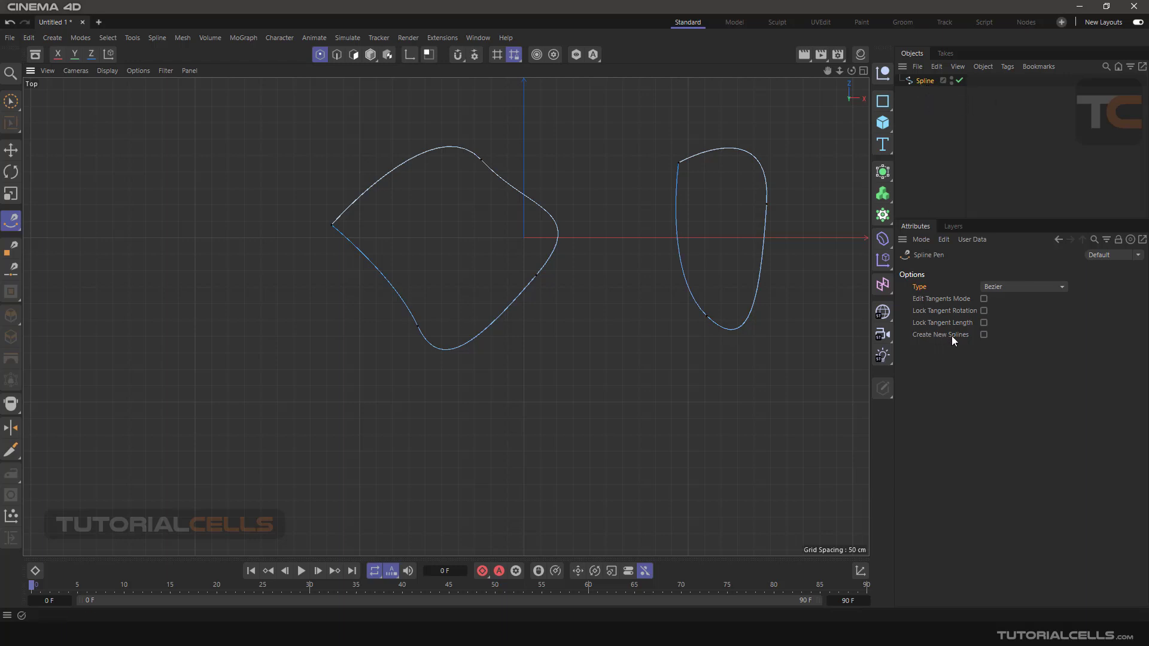
Turn on Create New Splines and draw a closed four-point shape below the other two as a separate object
left_click(984, 334)
left_click(639, 378)
left_click_drag(683, 446, 694, 441)
left_click(499, 461)
left_click(588, 379)
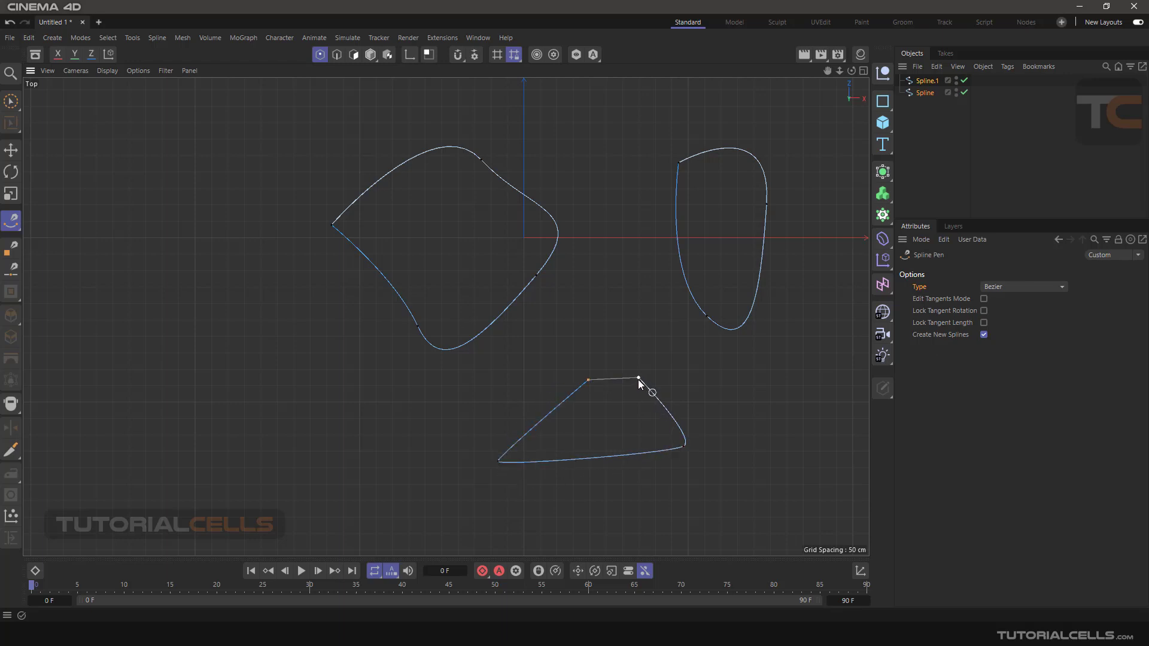
Select the two-shape spline object, switch to Model mode and move it about 526 cm to the left
left_click(924, 93)
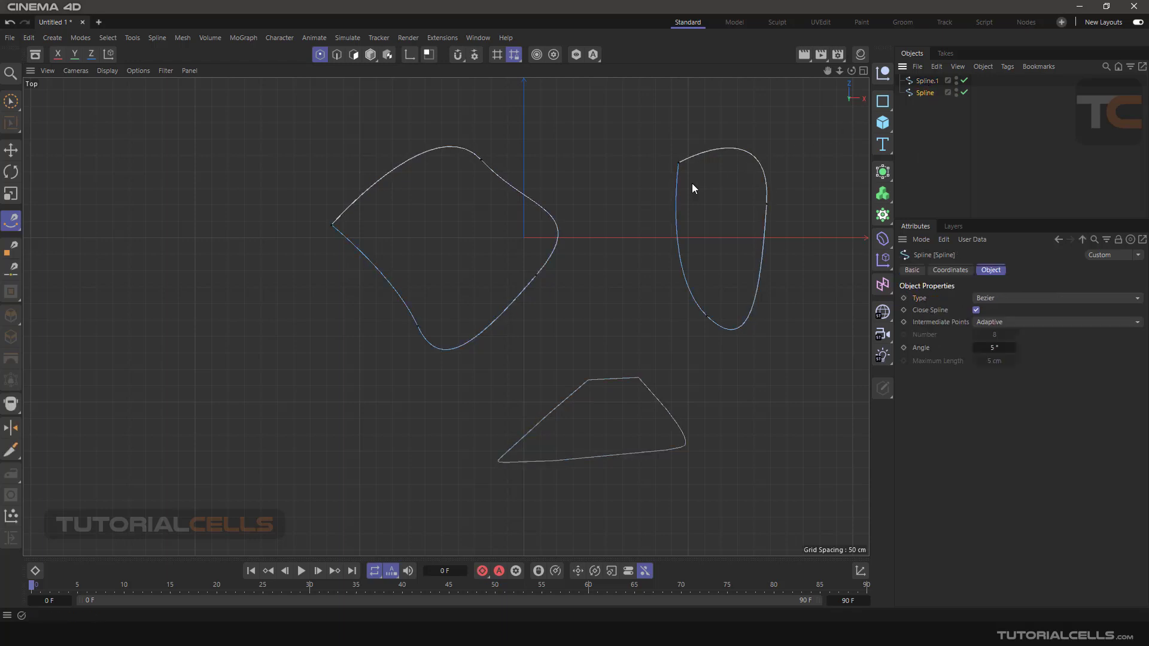
left_click(370, 55)
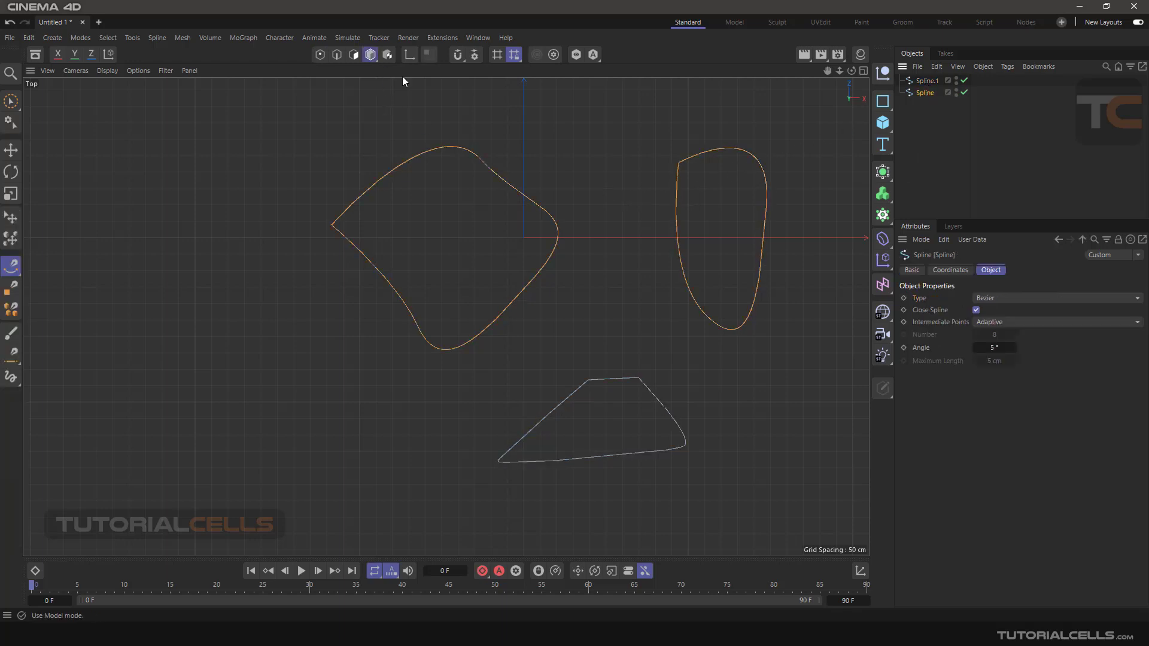
left_click(11, 150)
left_click_drag(572, 192, 399, 186)
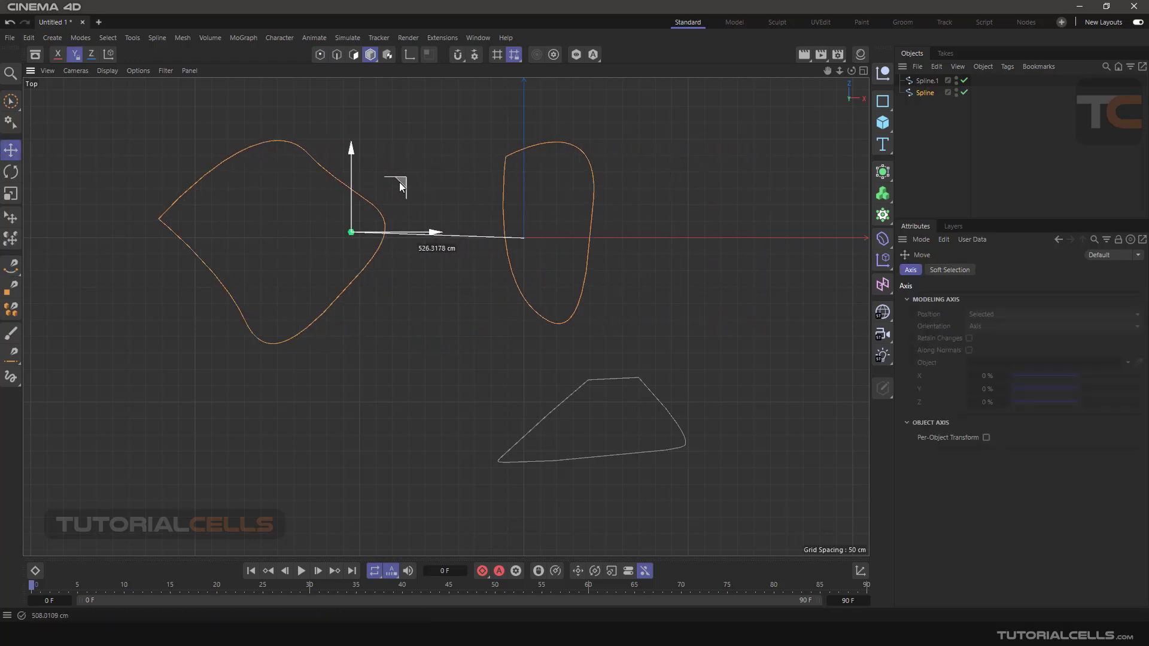
Select both the lower spline object and the two-shape spline object
left_click(559, 405)
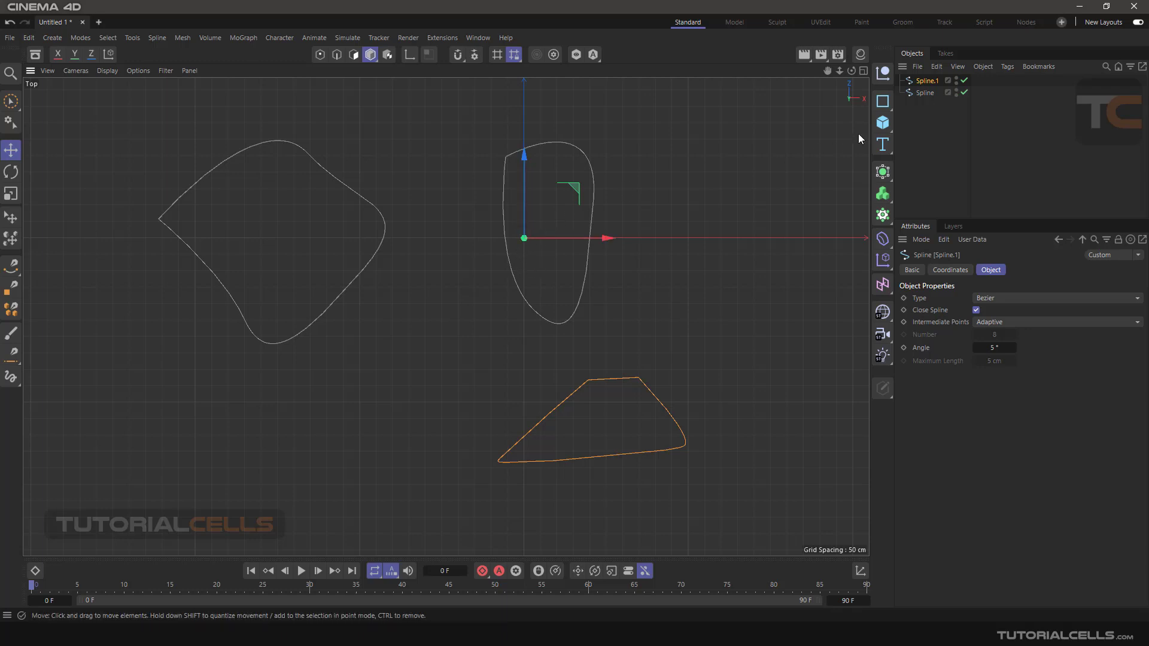
left_click(924, 93, "ctrl")
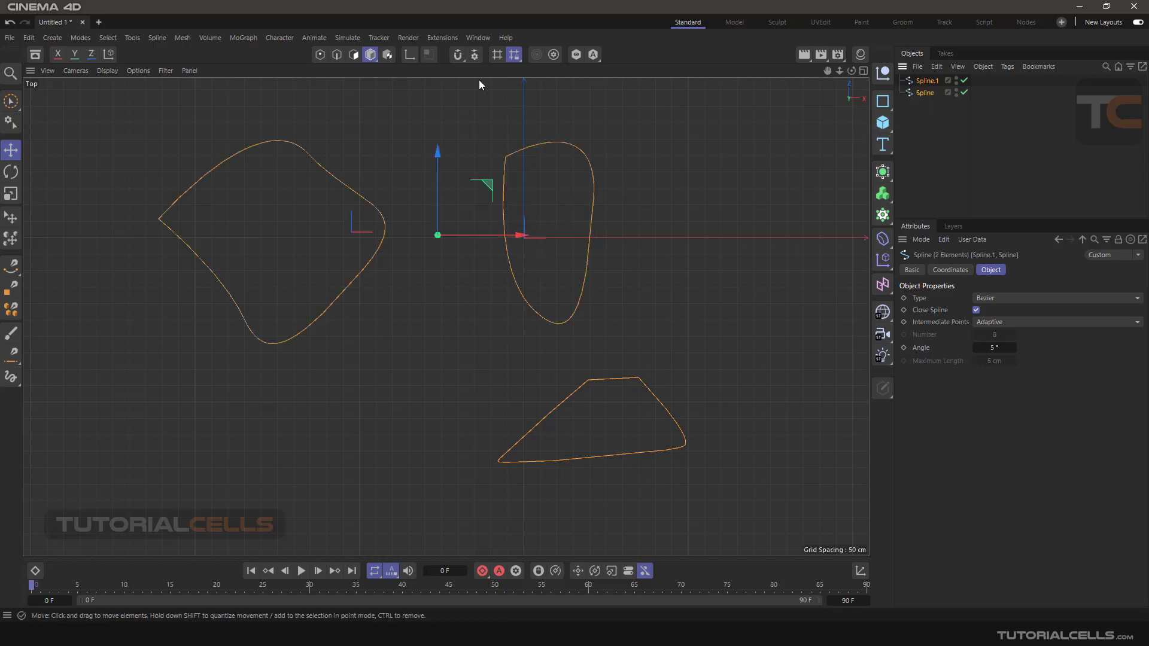
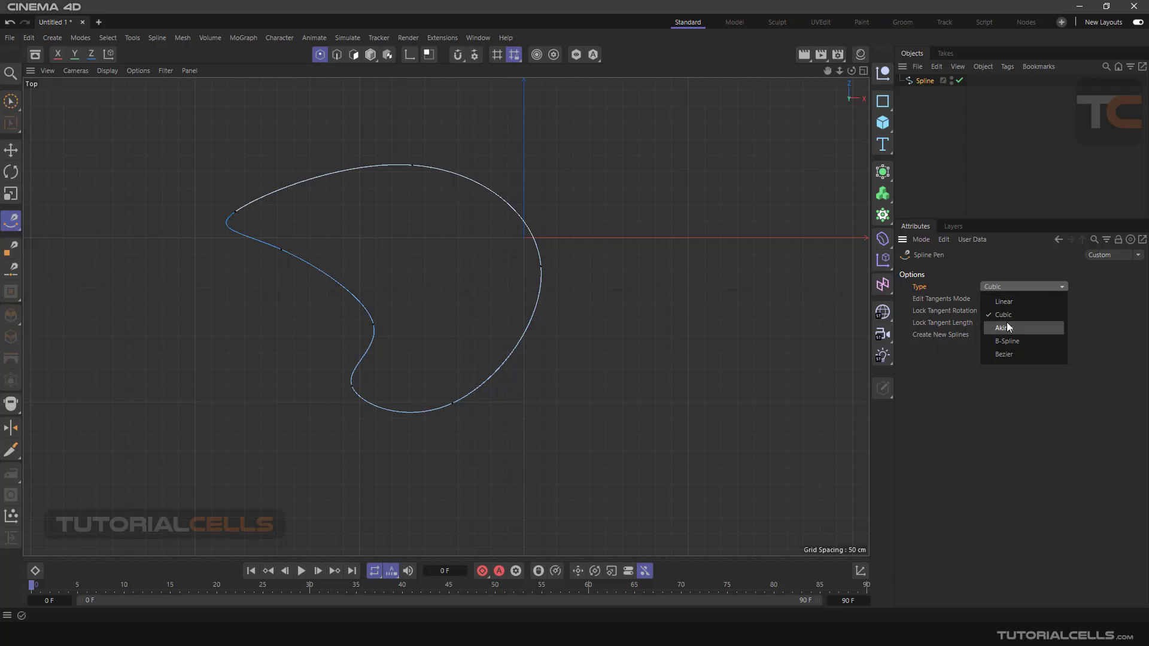
Set the spline type to Akima and draw a closed seven-point shape to the right of the cubic one
left_click(1004, 328)
left_click(672, 170)
left_click(778, 200)
left_click(777, 303)
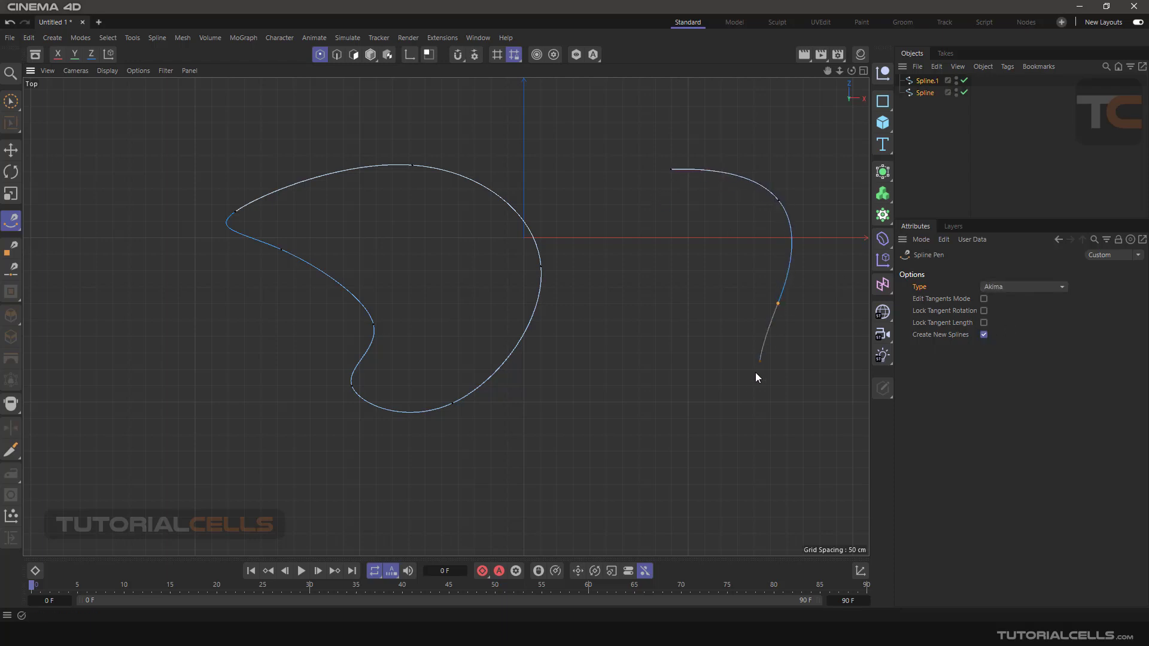
left_click(709, 399)
left_click(674, 300)
left_click(723, 266)
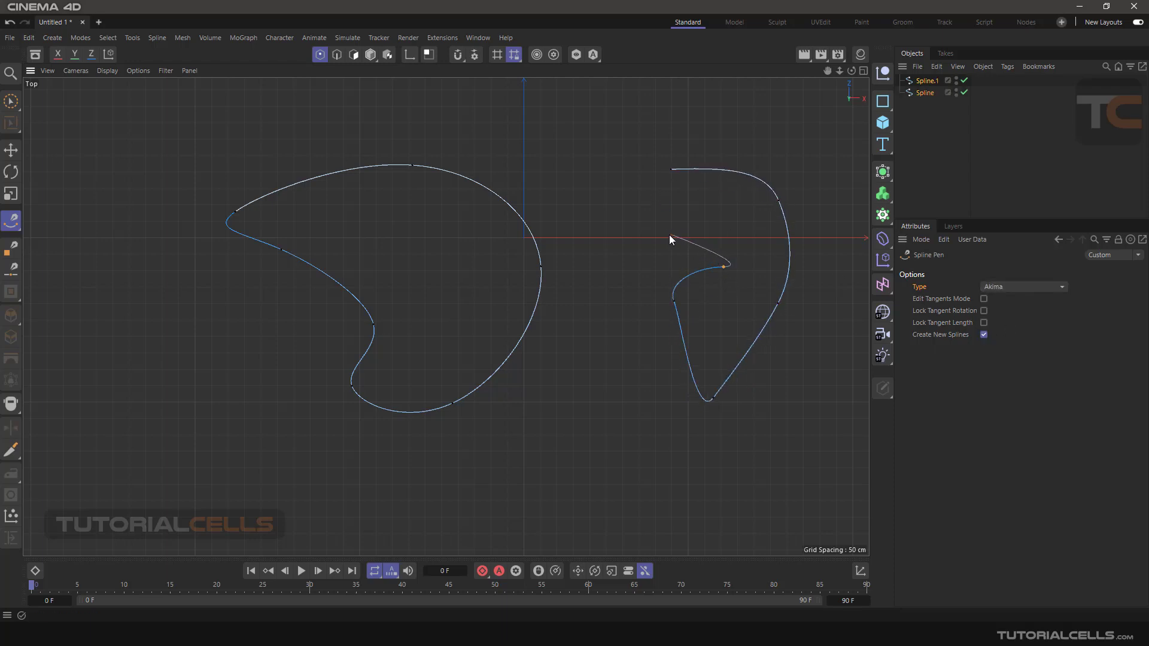
left_click(646, 237)
left_click(669, 170)
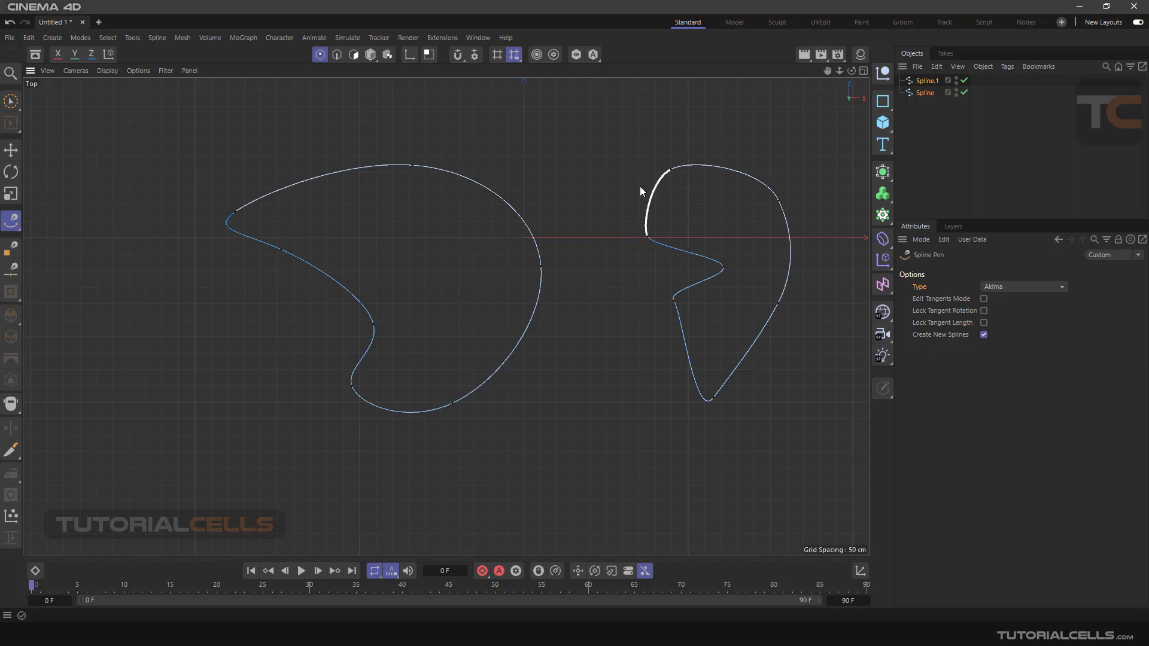
Set the spline type to B-Spline and draw an open five-point curve below the cubic shape
left_click(1009, 287)
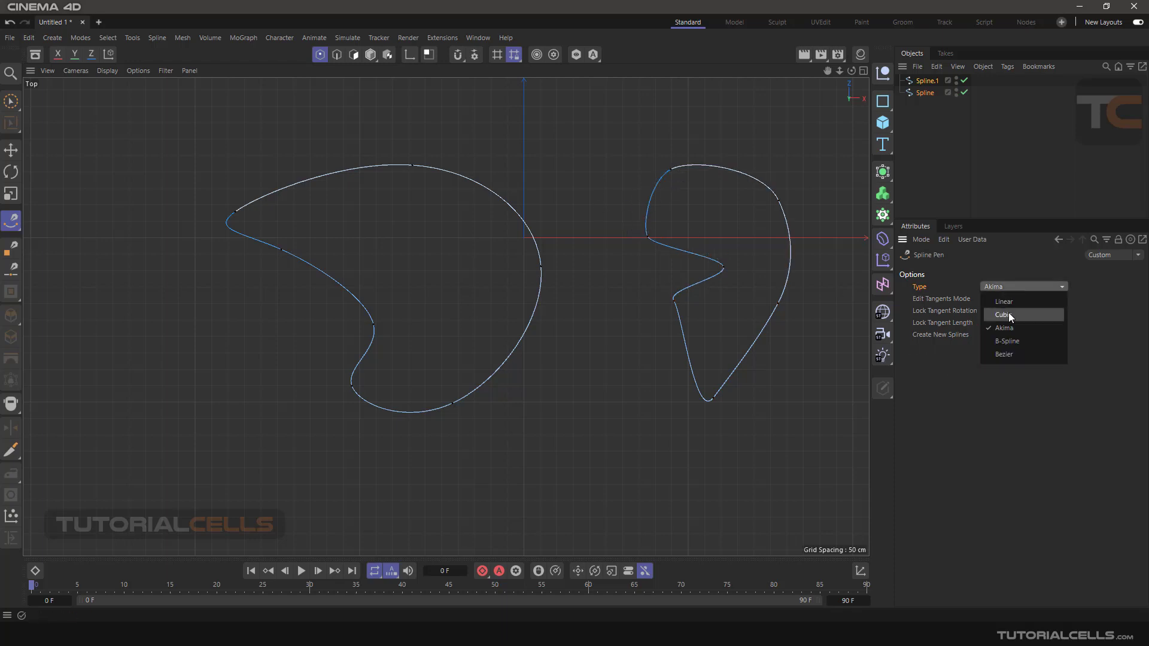
left_click(1010, 344)
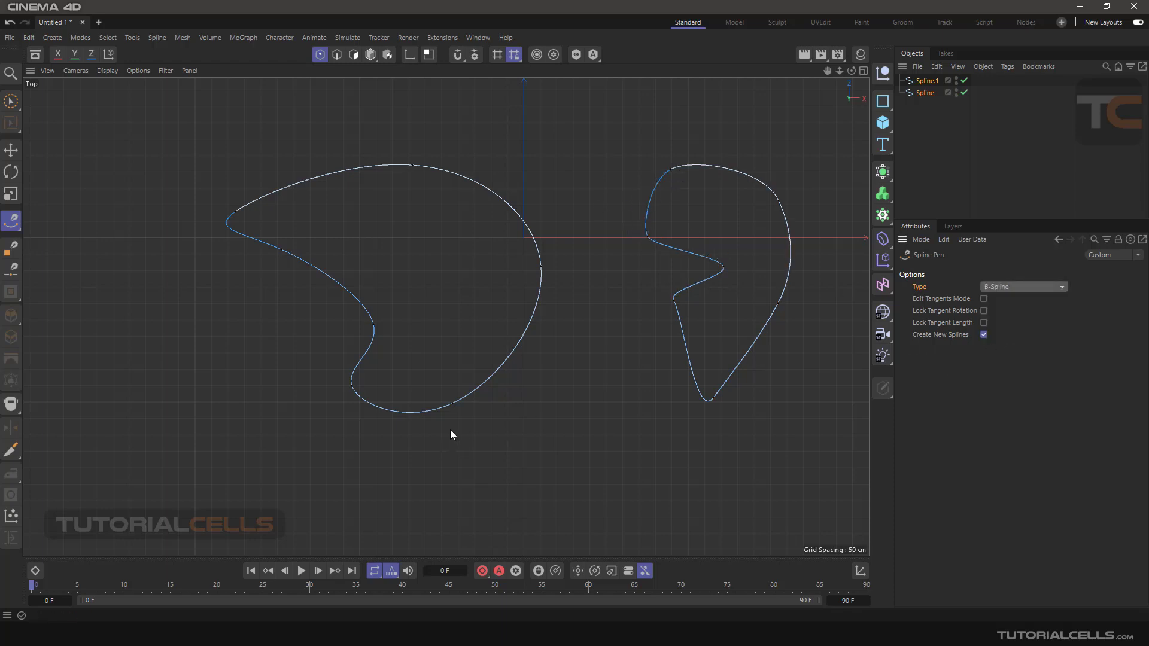
middle_click_drag(450, 429, 464, 275, "alt")
left_click(290, 325)
left_click(413, 333)
left_click(450, 334)
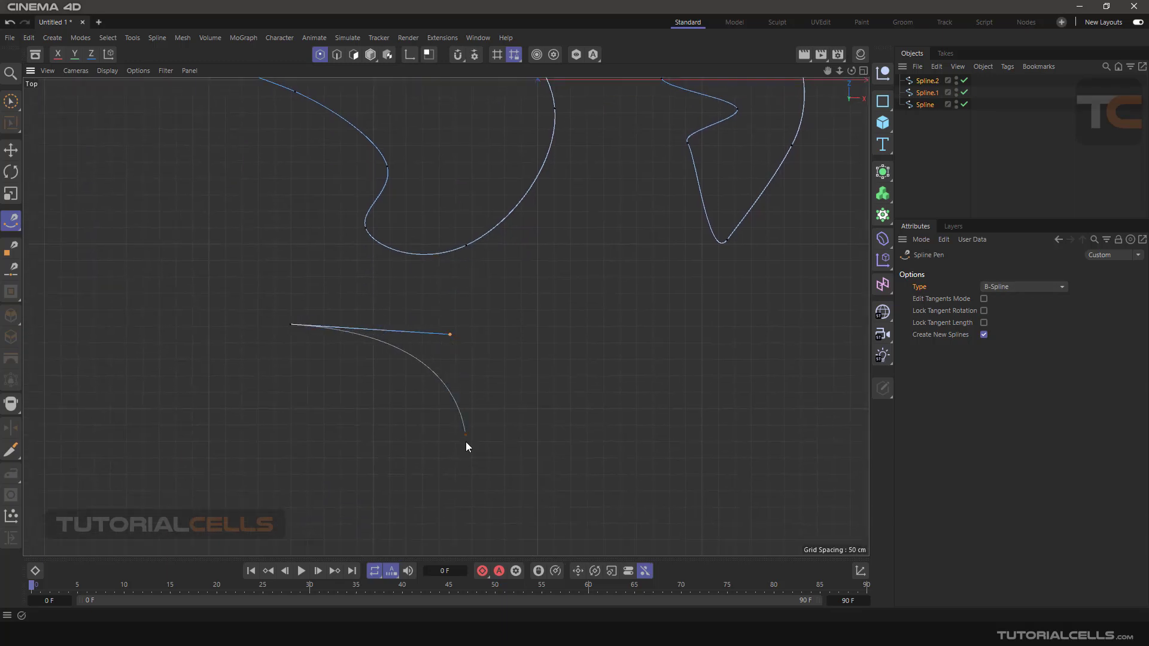
left_click(465, 454)
left_click(295, 491)
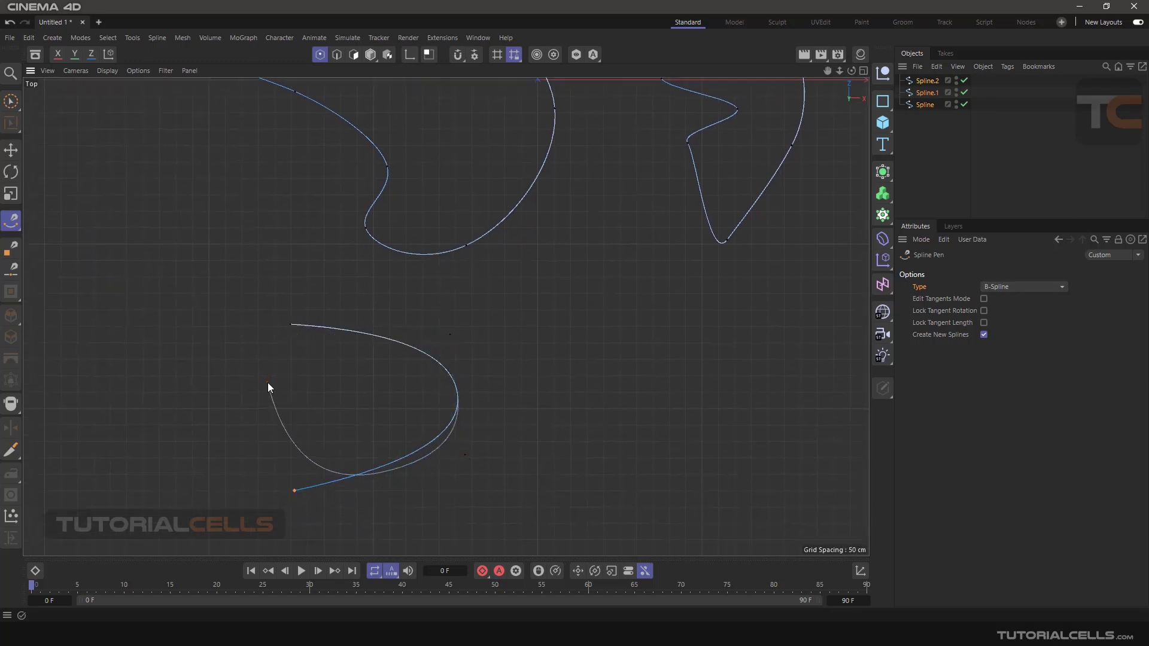
left_click(267, 383)
Reshape the B-Spline curve by moving its upper-right and lower-right control points
left_click_drag(450, 338, 464, 328)
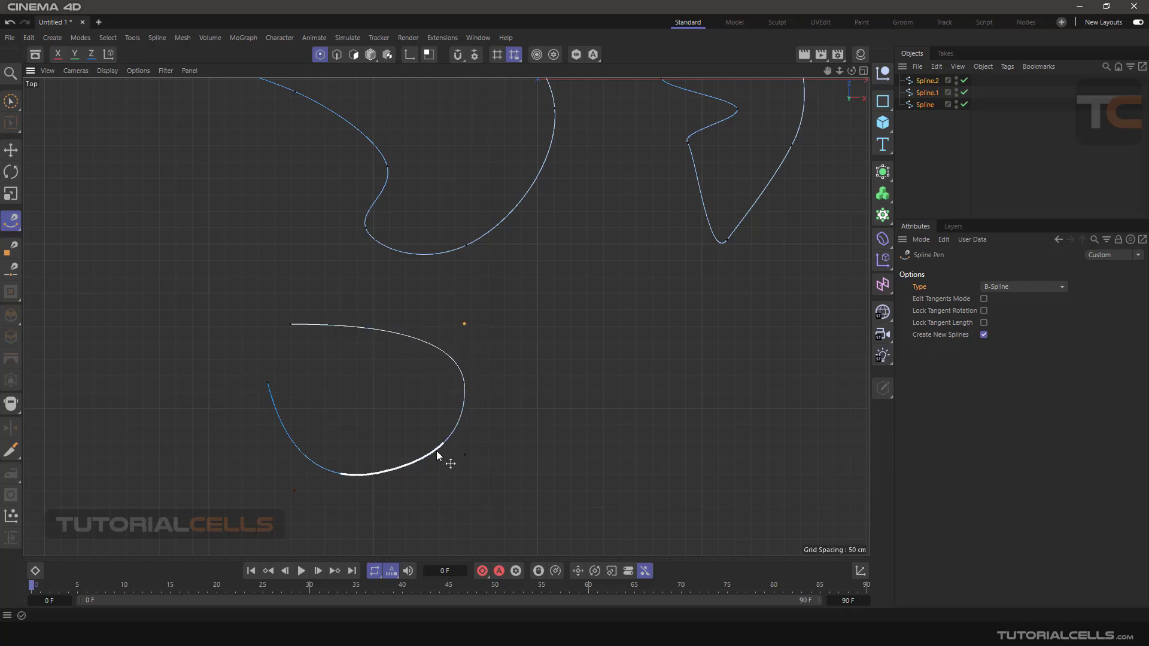
mouse_move(465, 454)
left_mouse_down()
mouse_move(479, 447)
mouse_move(451, 466)
left_mouse_up()
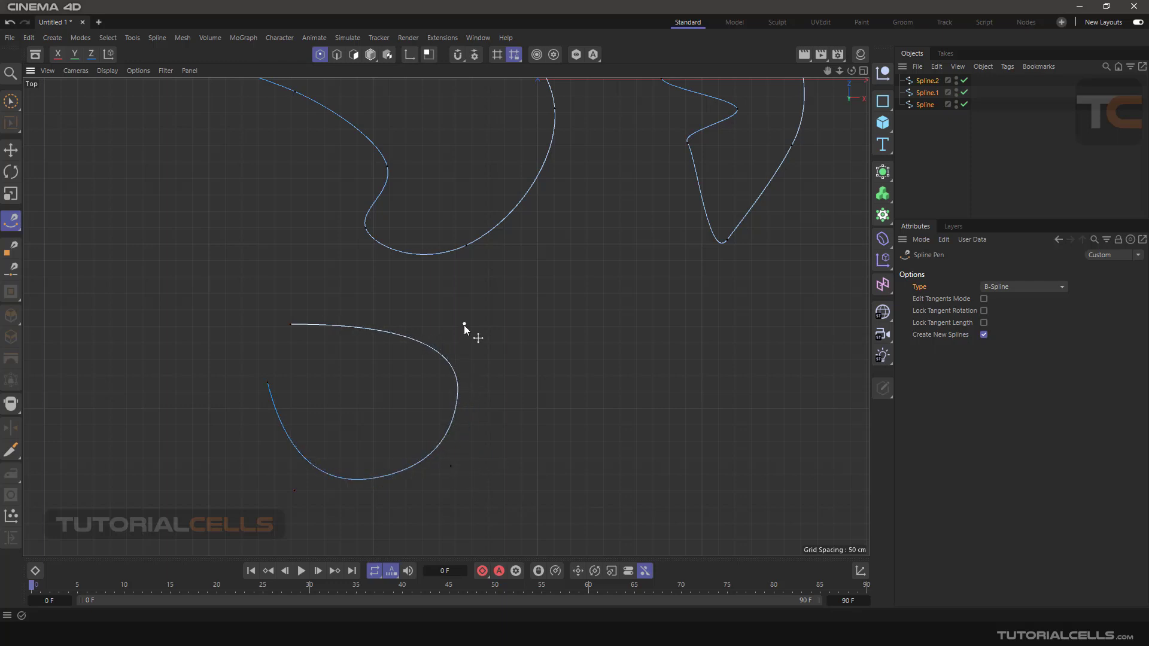
left_click_drag(464, 325, 474, 323)
Set the spline type to Bezier and move the lower-right side point of the Akima shape slightly outward
left_click(1004, 288)
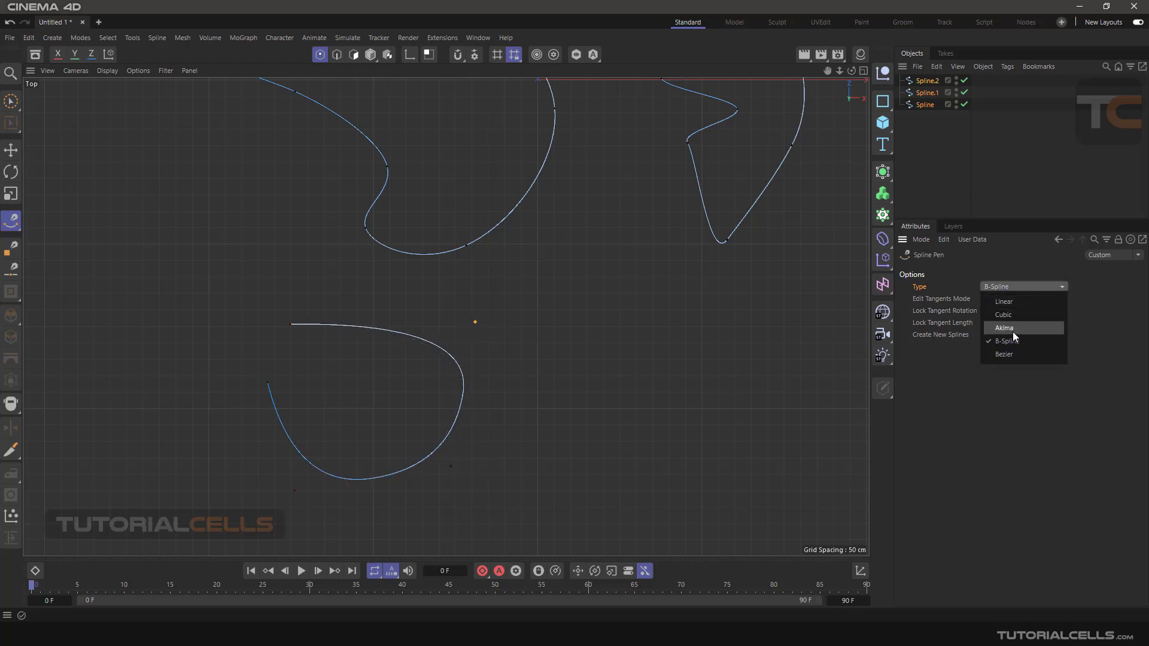
left_click(1012, 354)
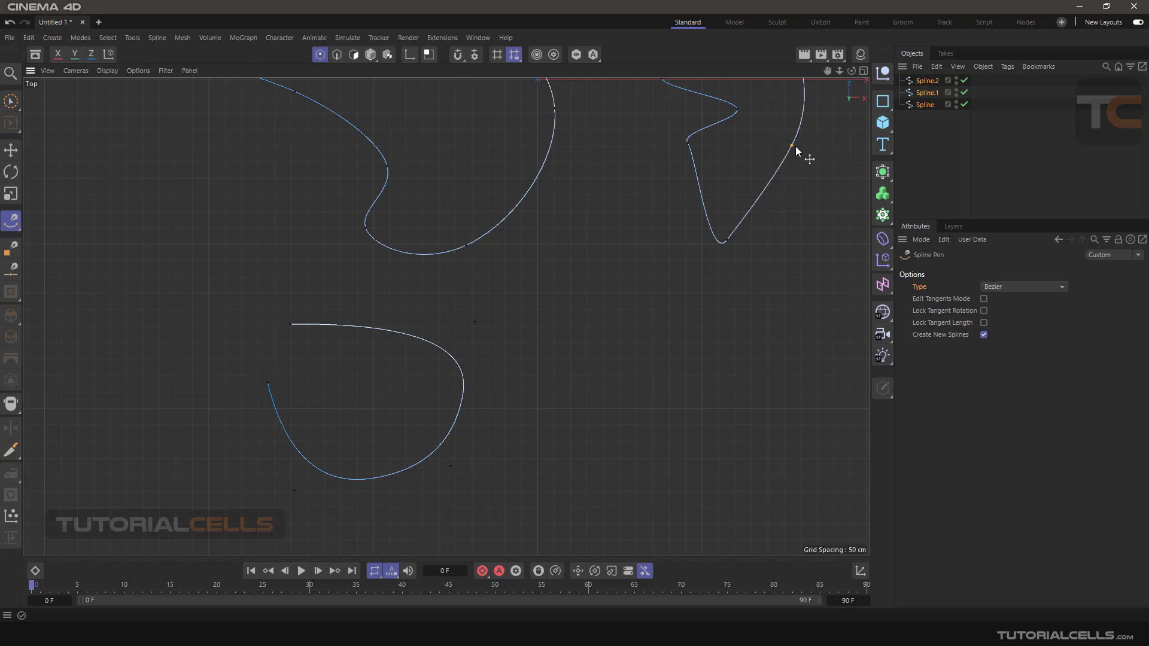
left_click_drag(792, 146, 803, 151)
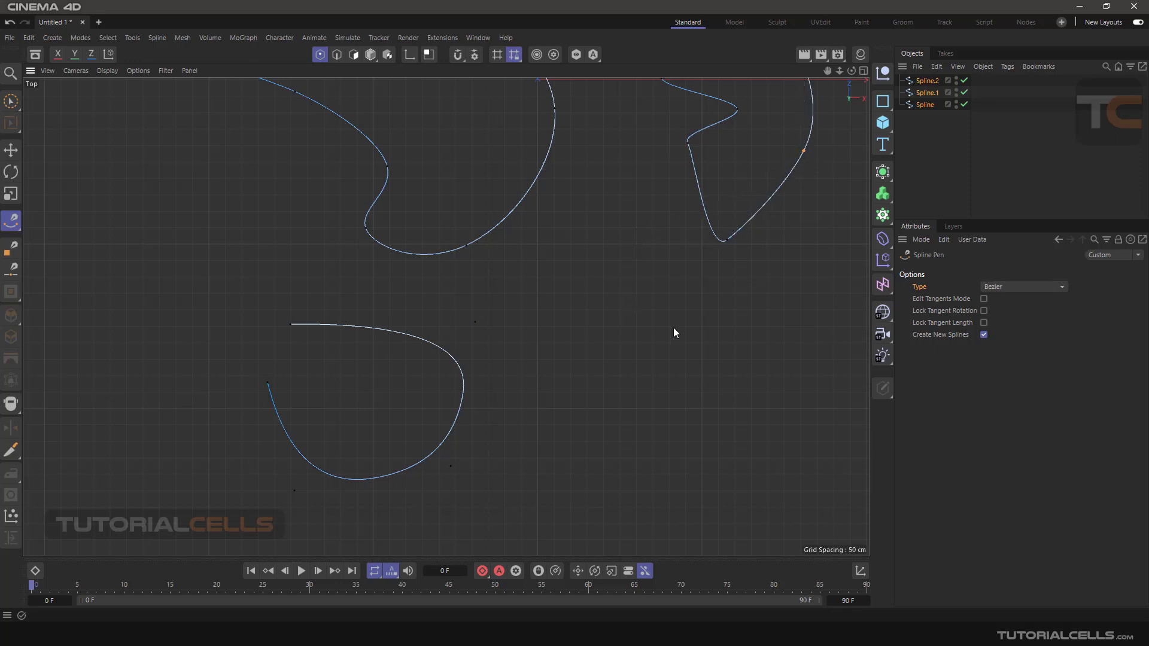
Draw a closed three-point Bezier shape below the Akima one with a curved lower-left point, and move its right corner slightly up
middle_click_drag(673, 333, 507, 287, "alt")
left_click(507, 285)
left_click(628, 396)
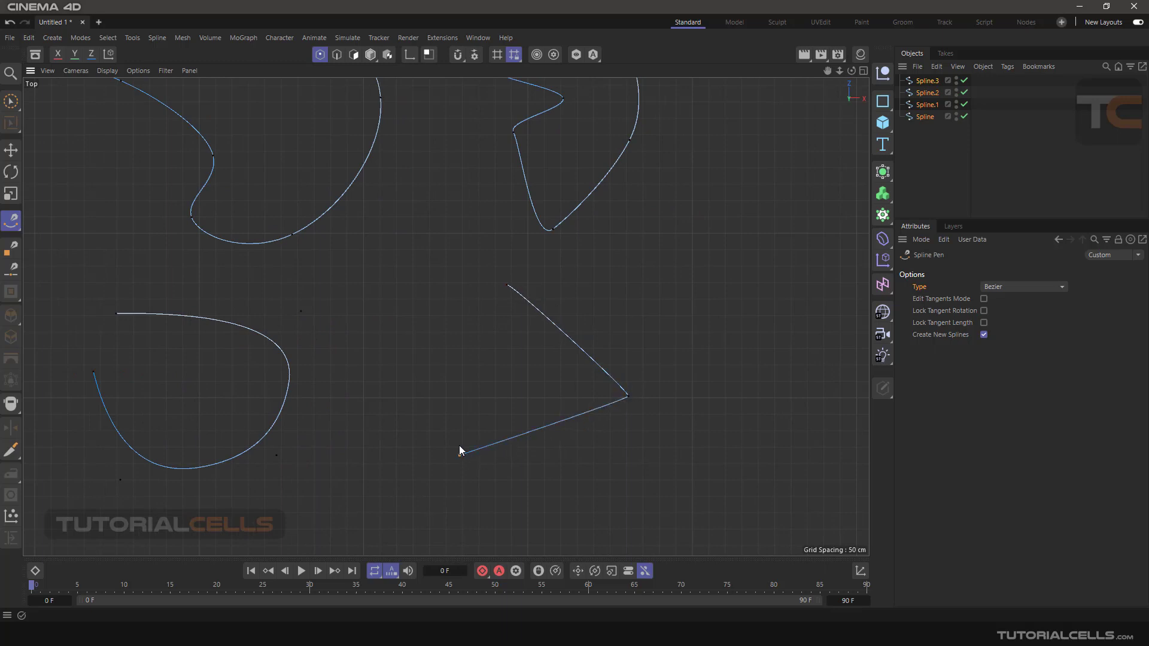
left_click_drag(459, 451, 490, 289)
left_click(507, 286)
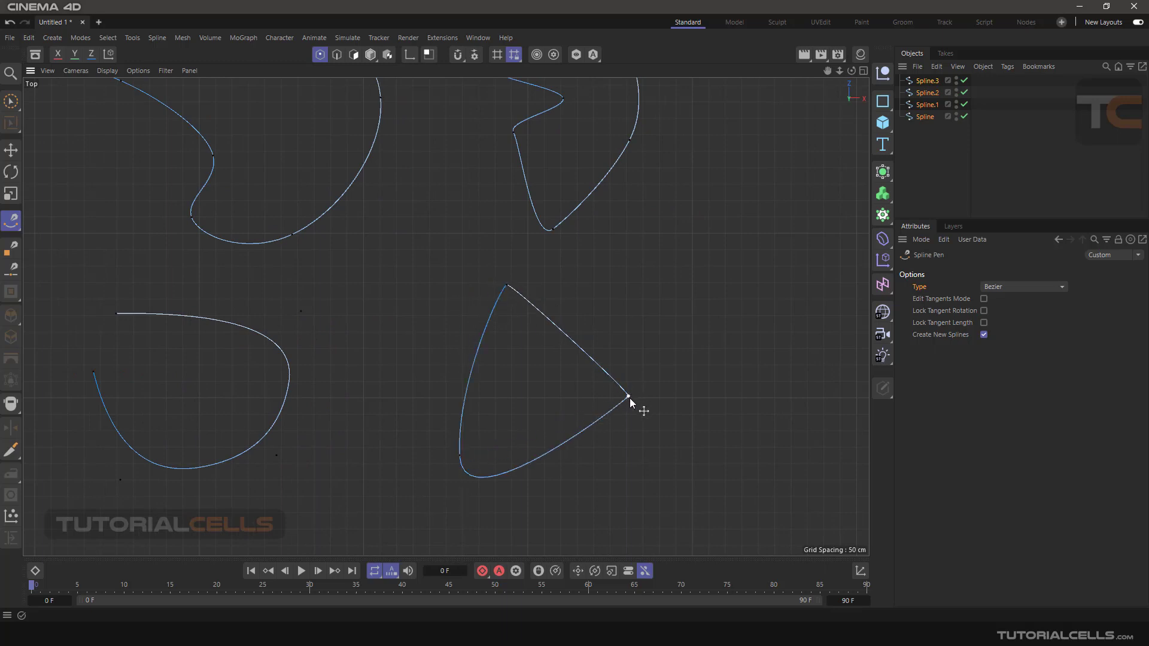
left_click_drag(630, 397, 634, 378)
Move the lower-right point of the cubic shape slightly outward
left_click(632, 141)
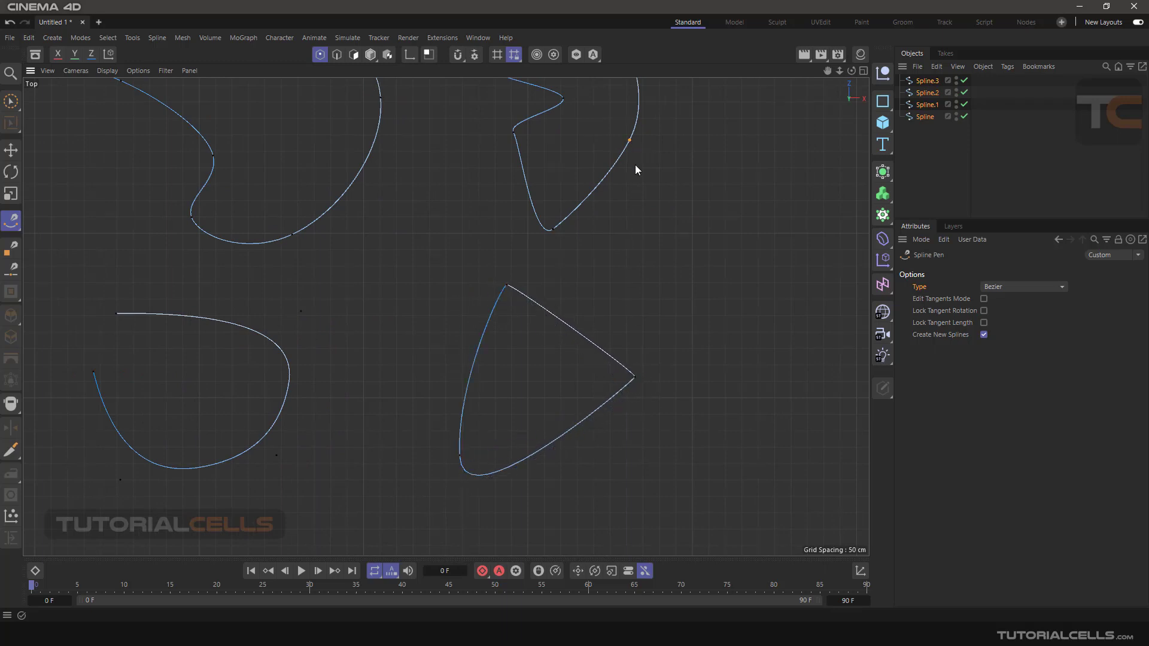
middle_click_drag(670, 257, 632, 311, "alt")
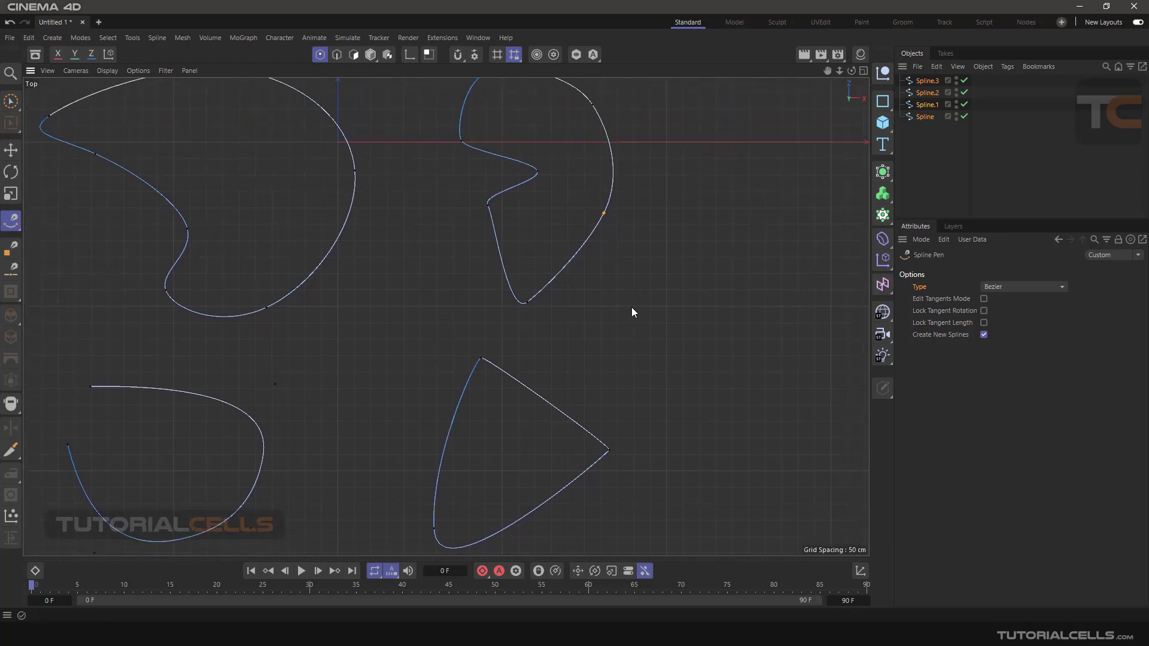
left_click(526, 307)
left_click_drag(264, 310, 288, 315)
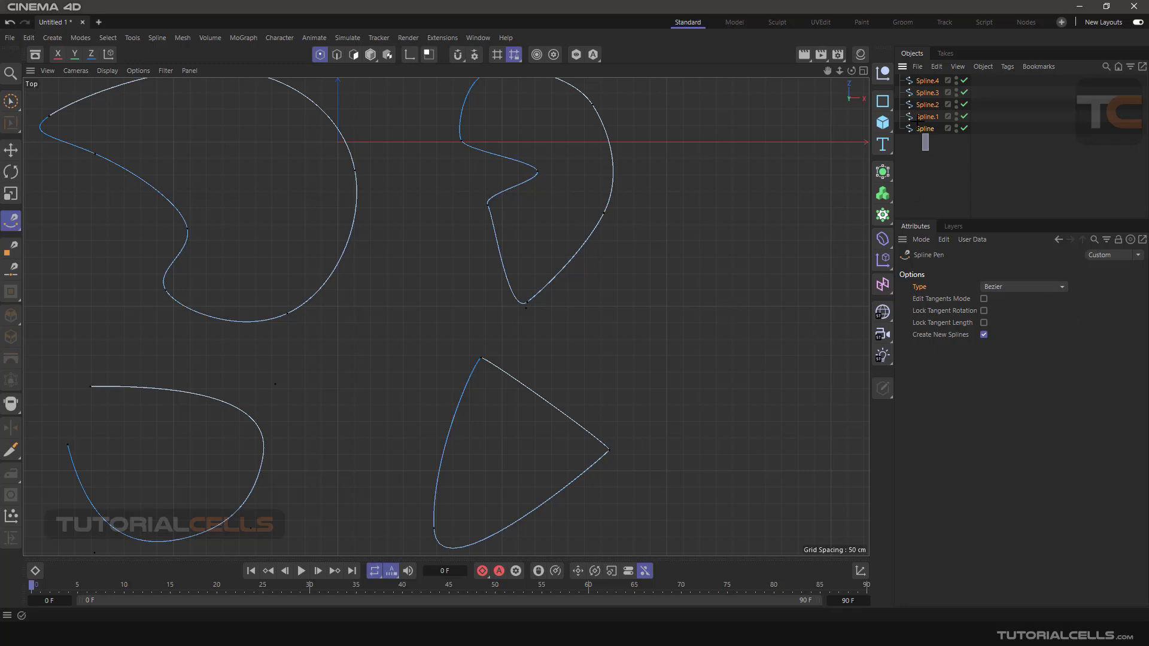
Delete all spline objects from the scene
left_click_drag(922, 147, 912, 76)
key("Delete")
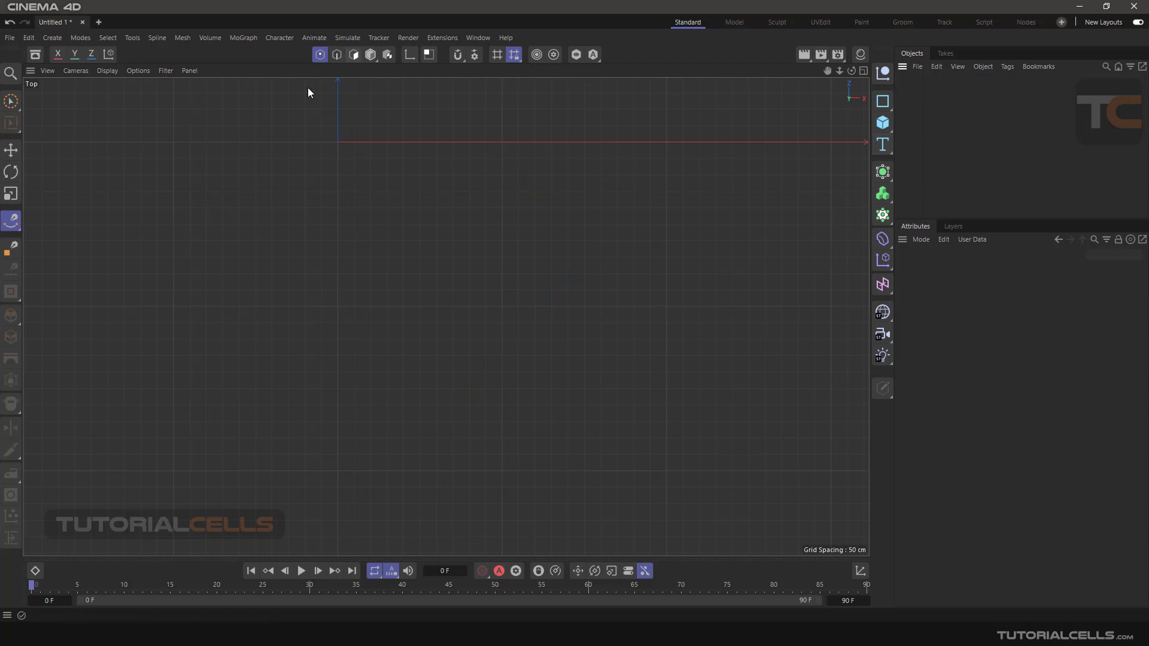
With the Spline Pen, draw a closed four-point Bezier shape with curved sides right of the origin
left_click(11, 221)
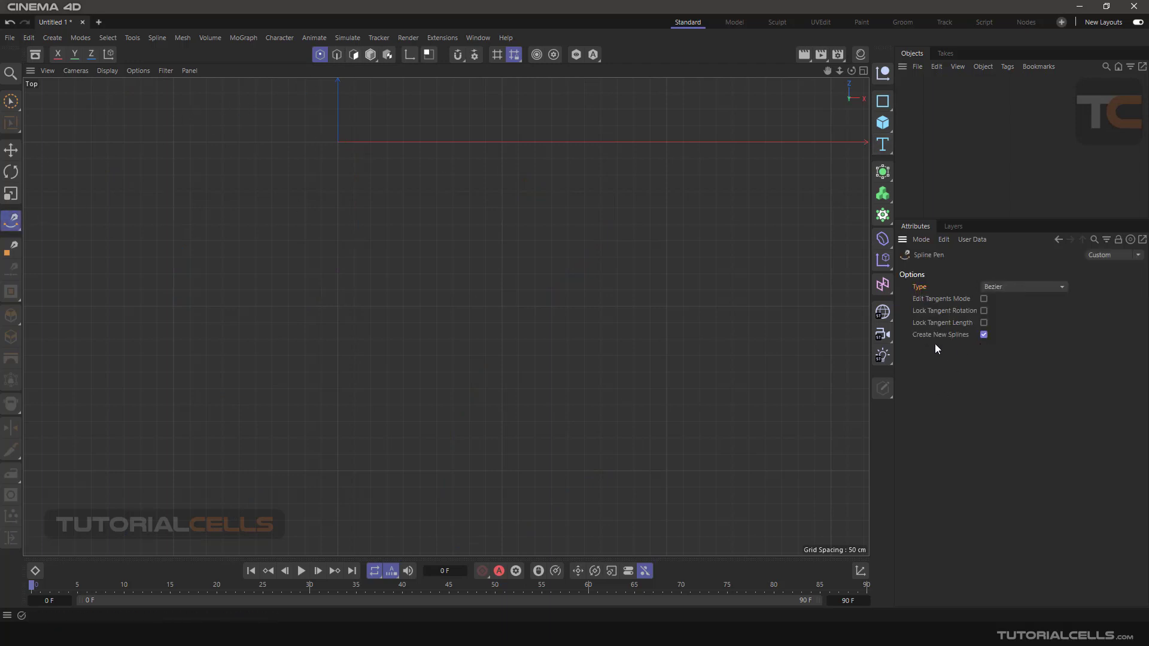
left_click(425, 168)
left_click_drag(585, 160, 662, 249)
left_click_drag(659, 324, 564, 376)
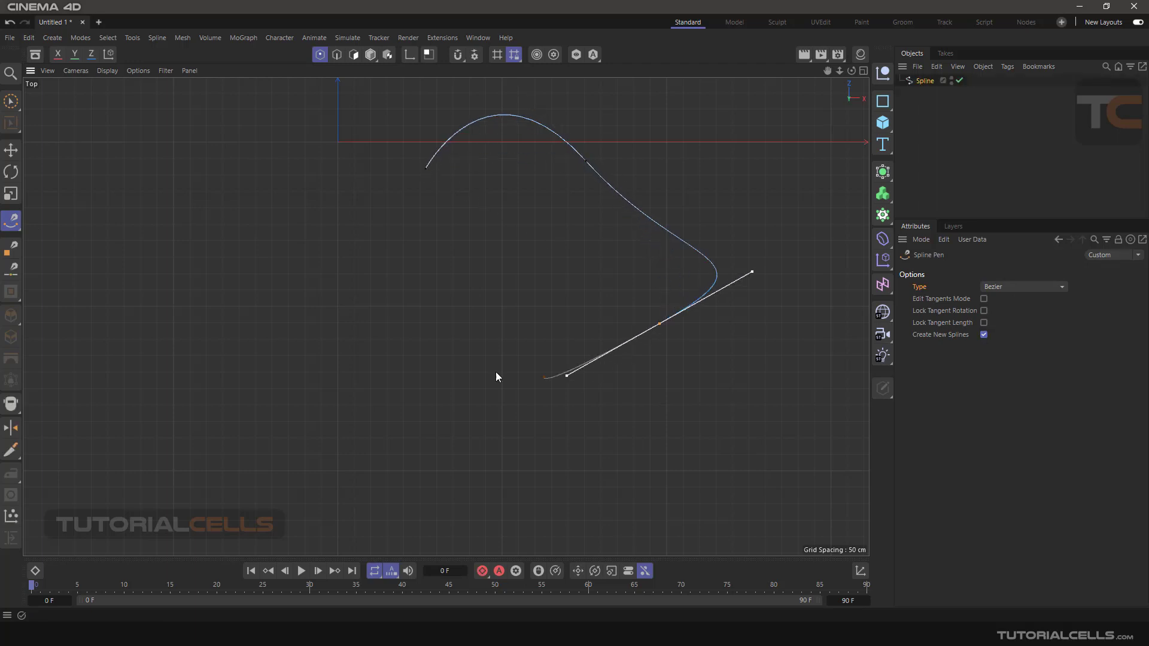
left_click_drag(439, 363, 429, 300)
left_click(426, 168)
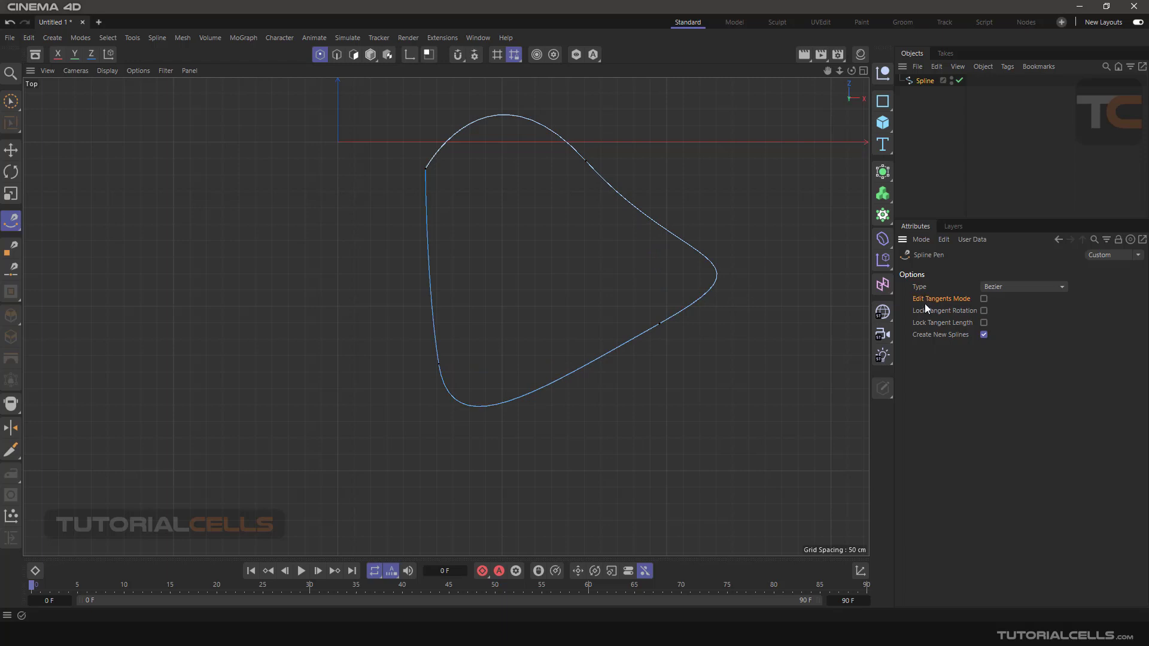
Turn on Edit Tangents Mode and reshape the curve through the tangents of the lower-right point
left_click(983, 299)
left_click_drag(659, 322, 673, 304)
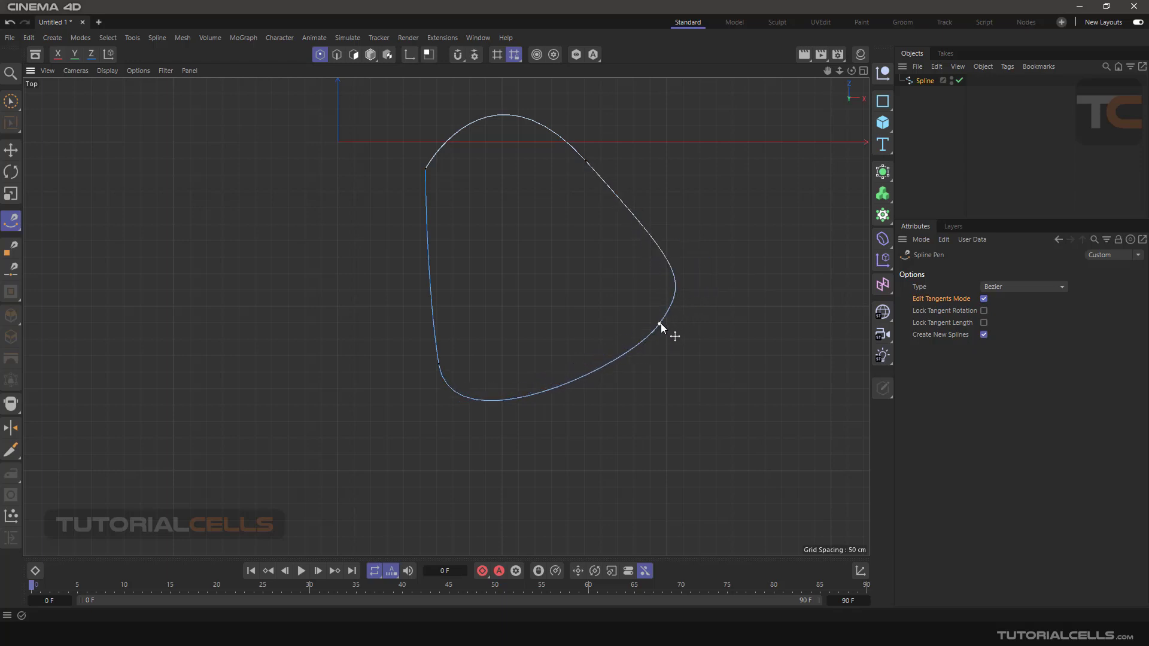
left_click_drag(662, 320, 681, 265)
Turn off Edit Tangents Mode and move the lower-right point slightly to the right
left_click(983, 299)
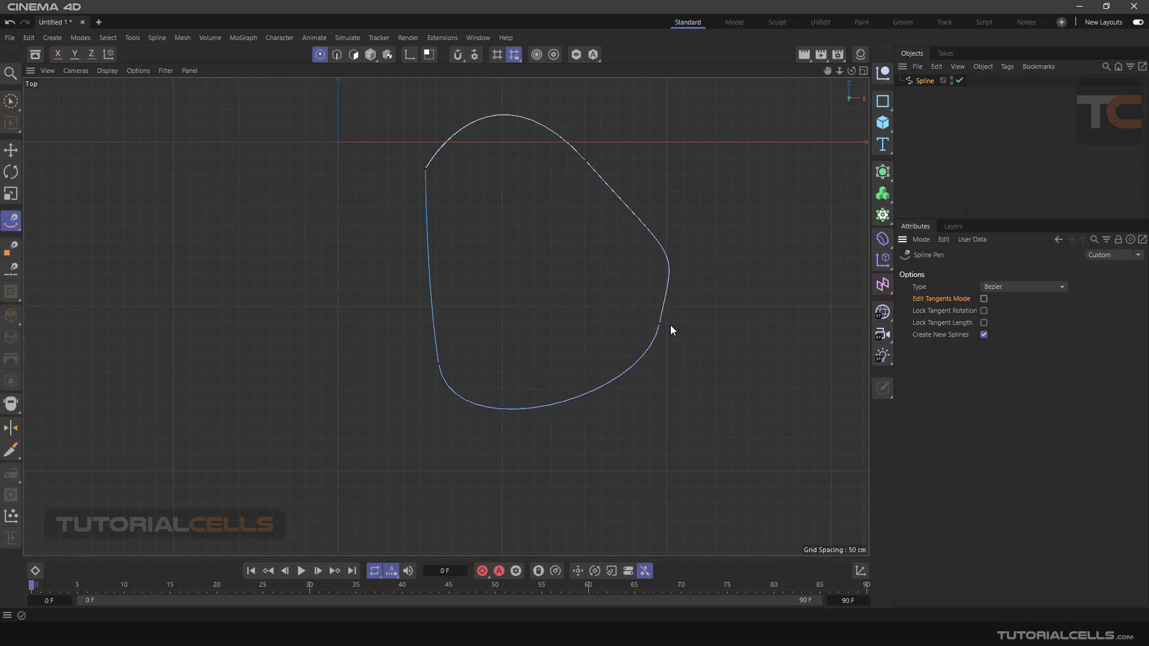
left_click_drag(659, 323, 678, 324)
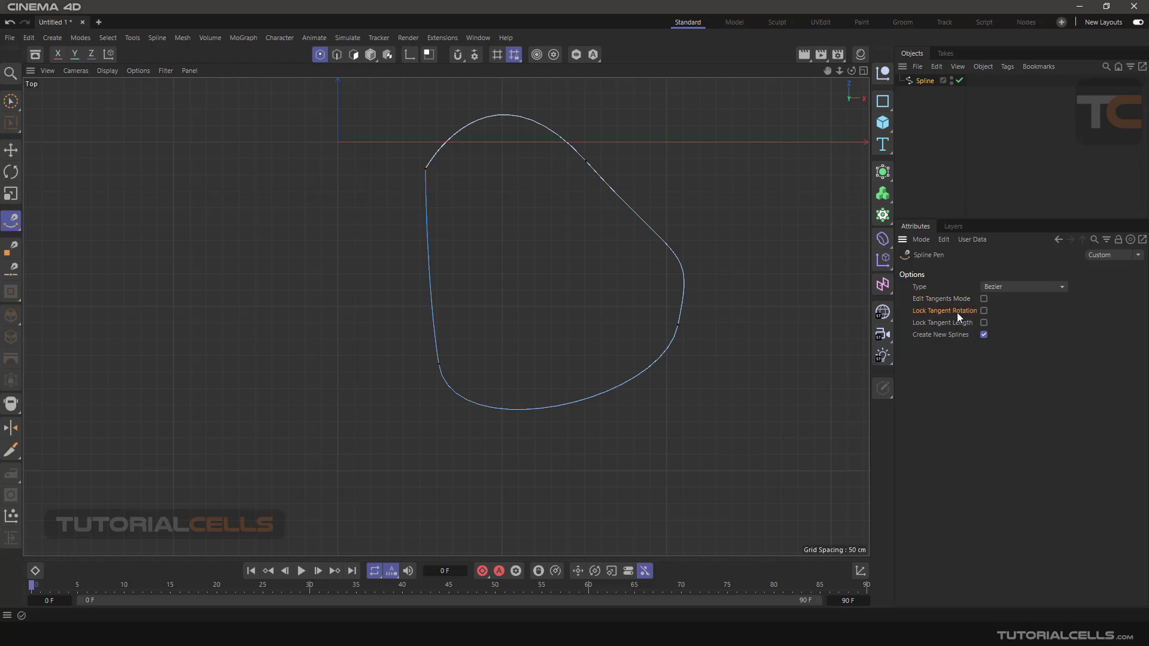
Turn on Lock Tangent Rotation, move the lower-right point slightly outward and lengthen its upper tangent handle
left_click(984, 311)
left_click_drag(680, 325, 701, 317)
left_click(699, 318)
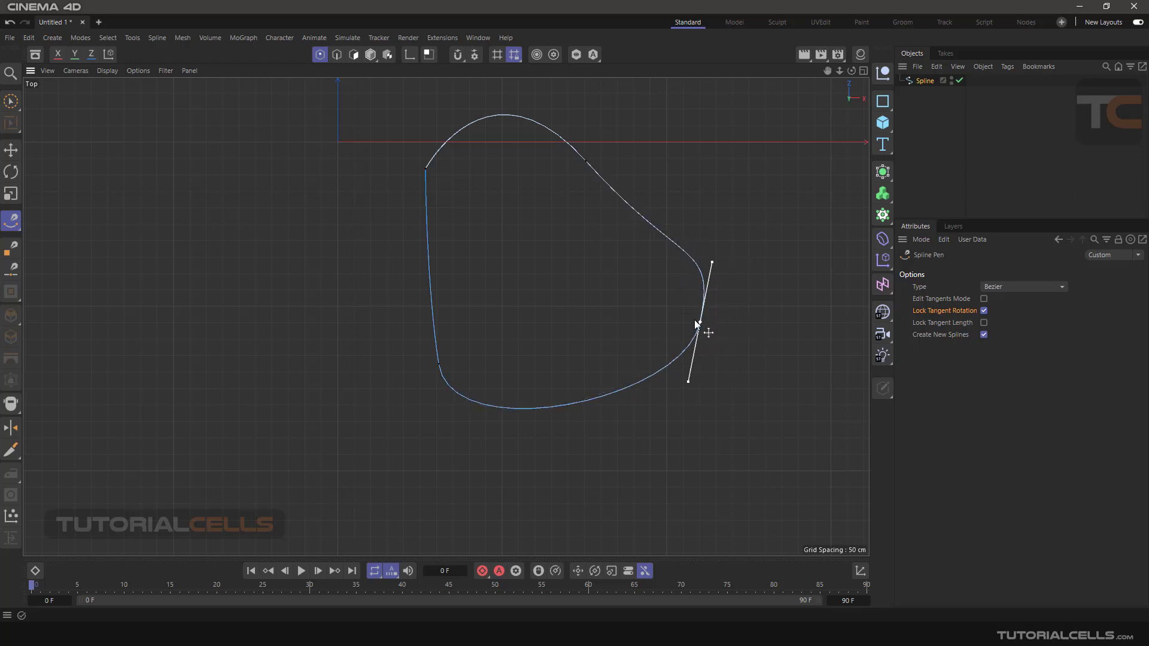
key("ctrl+z")
left_click(697, 315)
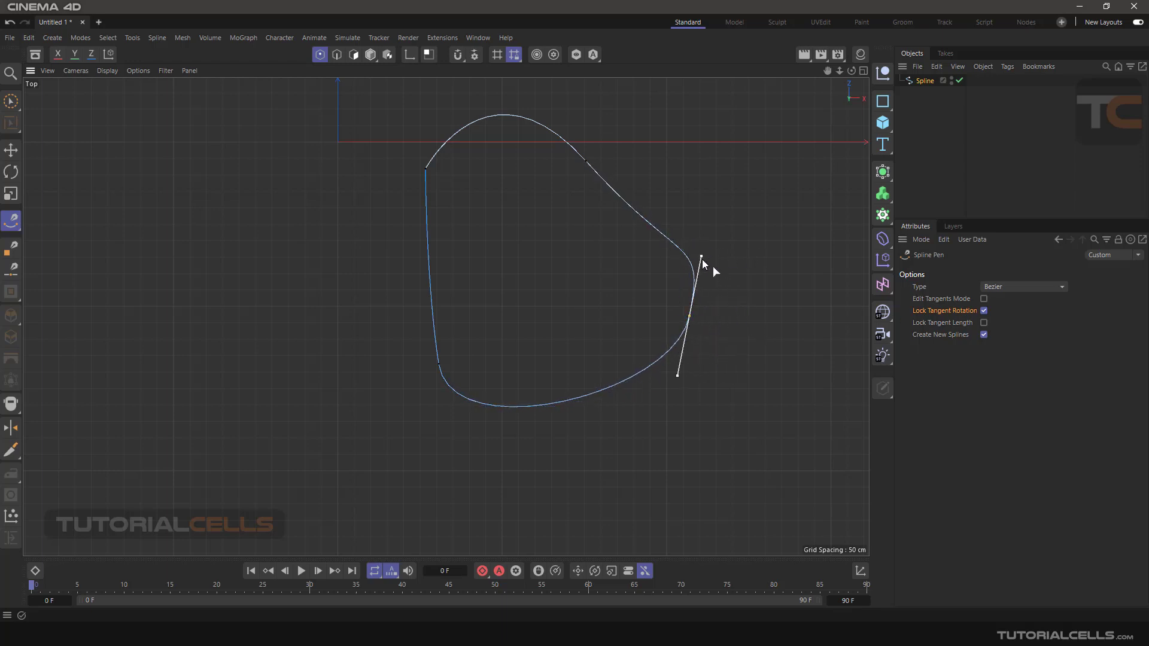
left_click_drag(702, 258, 733, 222)
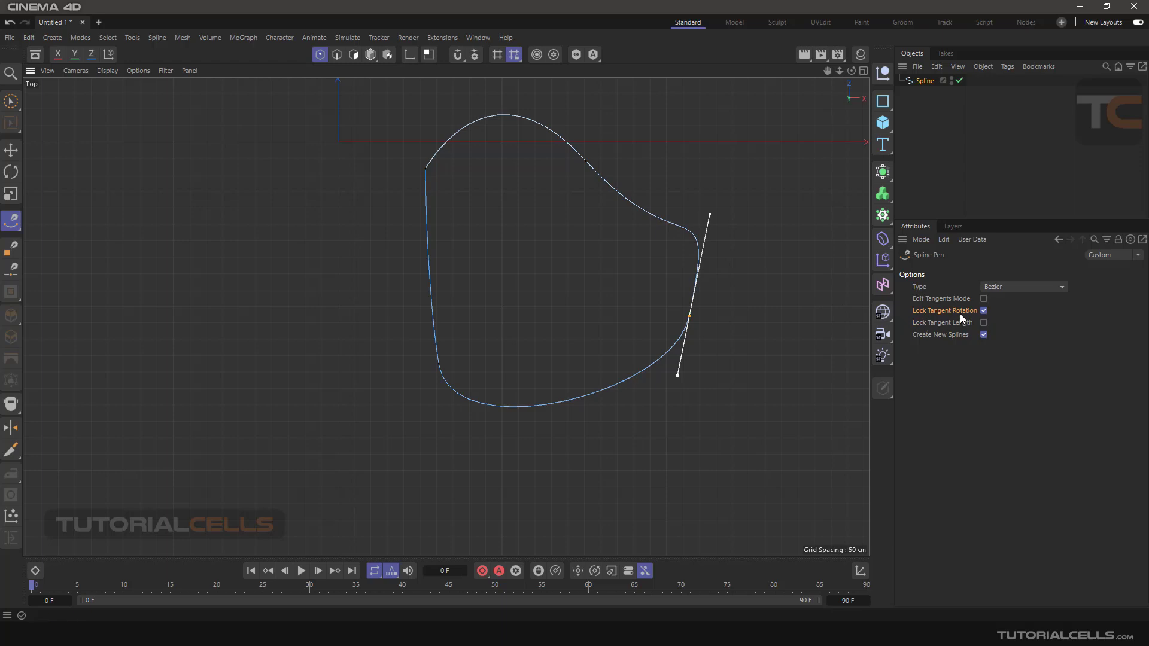
Switch from Lock Tangent Rotation to Lock Tangent Length and adjust the lower-right point and its upper tangent handle
left_click(982, 311)
left_click_drag(692, 315, 698, 323)
mouse_move(717, 217)
left_mouse_down()
mouse_move(694, 228)
mouse_move(707, 239)
mouse_move(727, 175)
mouse_move(731, 305)
mouse_move(743, 157)
mouse_move(678, 301)
mouse_move(723, 211)
left_mouse_up()
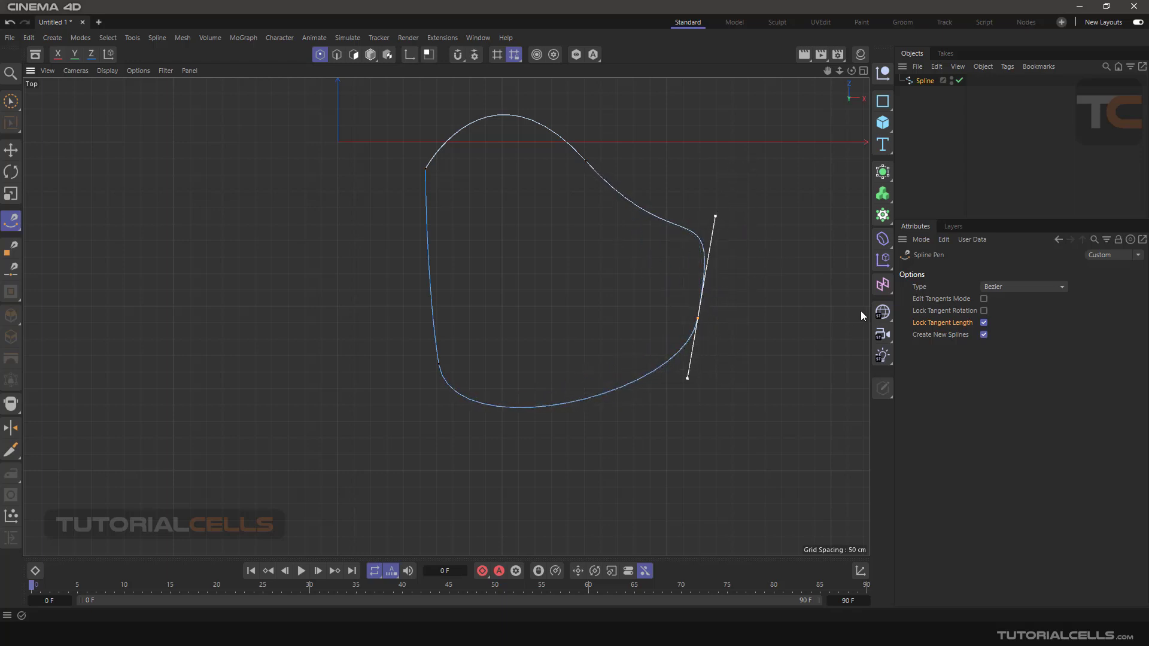
Turn off Lock Tangent Length, check the spline's object properties and return to the Spline Pen options
left_click(983, 323)
left_click(918, 81)
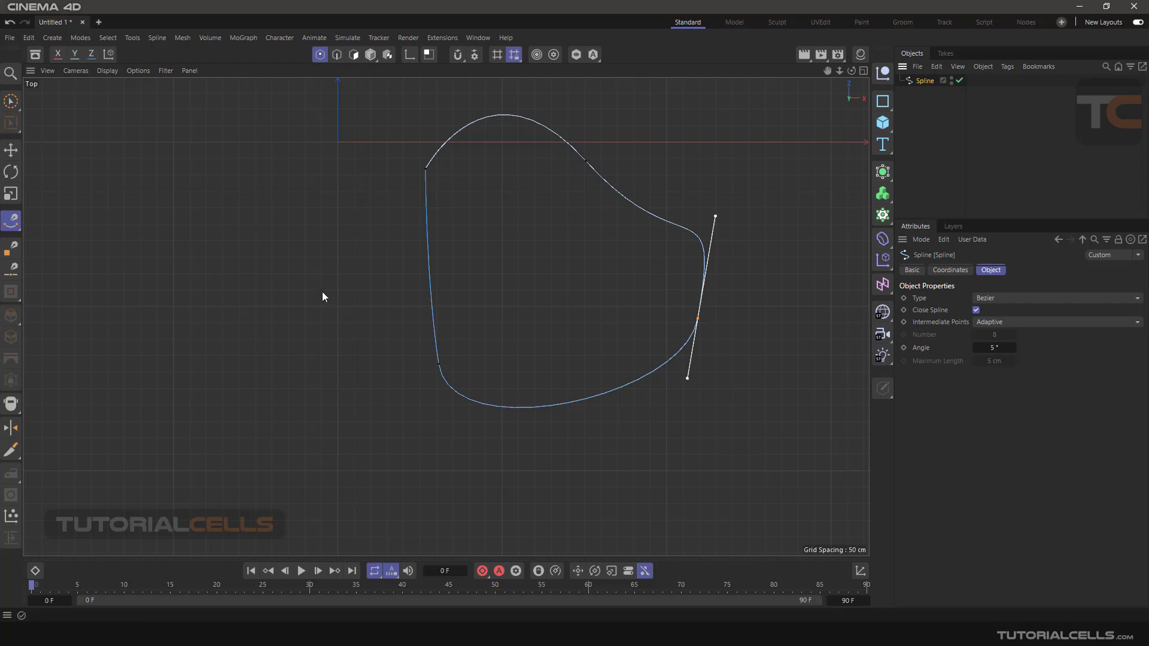
left_click(14, 224)
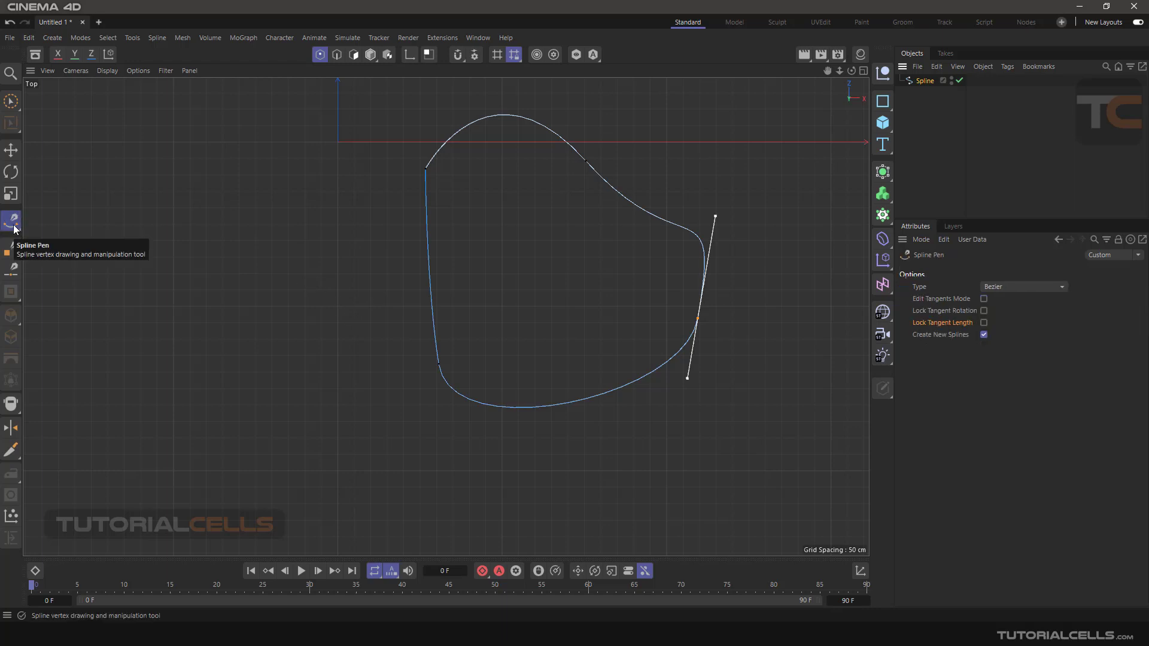